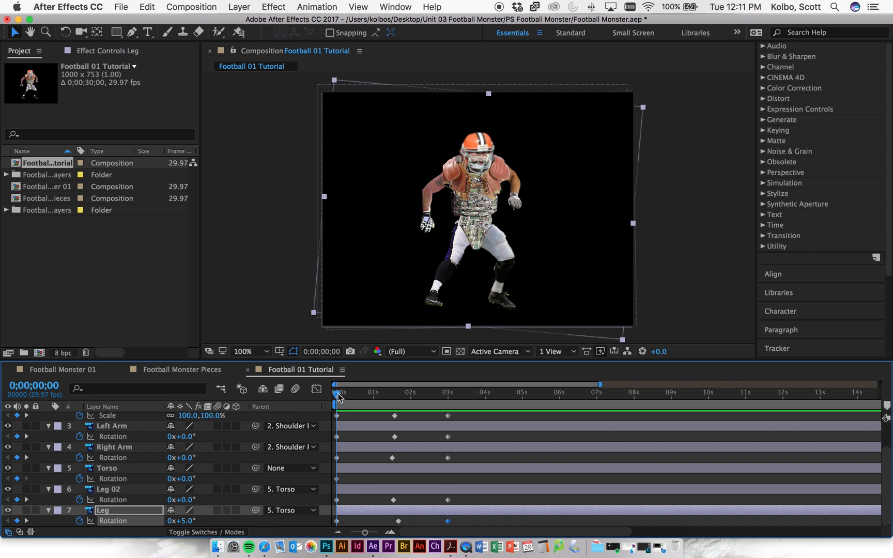
# Step: Scrub the Football 01 Tutorial animation from its start to 3 seconds and back to review the movement
pyautogui.moveTo(337, 396)
pyautogui.mouseDown()
pyautogui.moveTo(453, 397)
pyautogui.moveTo(336, 397)
pyautogui.mouseUp()
pyautogui.moveTo(340, 397); pyautogui.dragTo(449, 395)
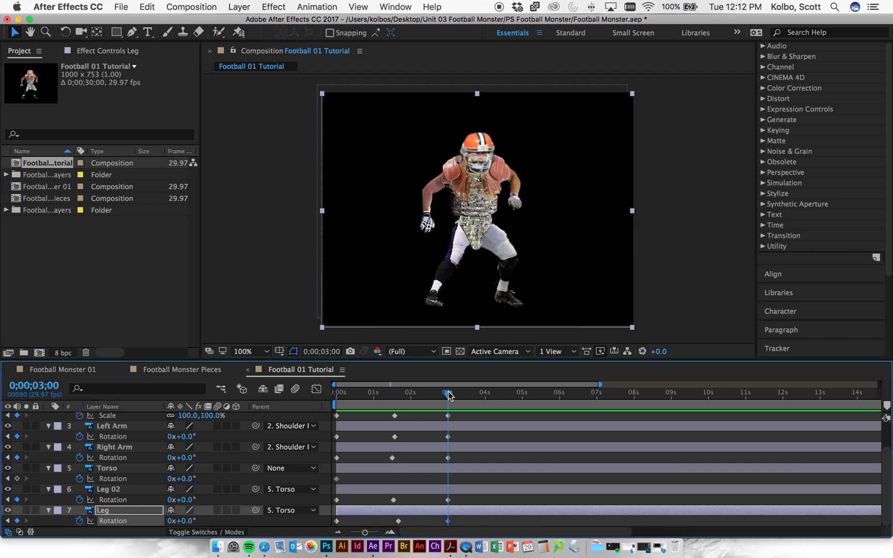
pyautogui.moveTo(449, 395); pyautogui.dragTo(335, 395)
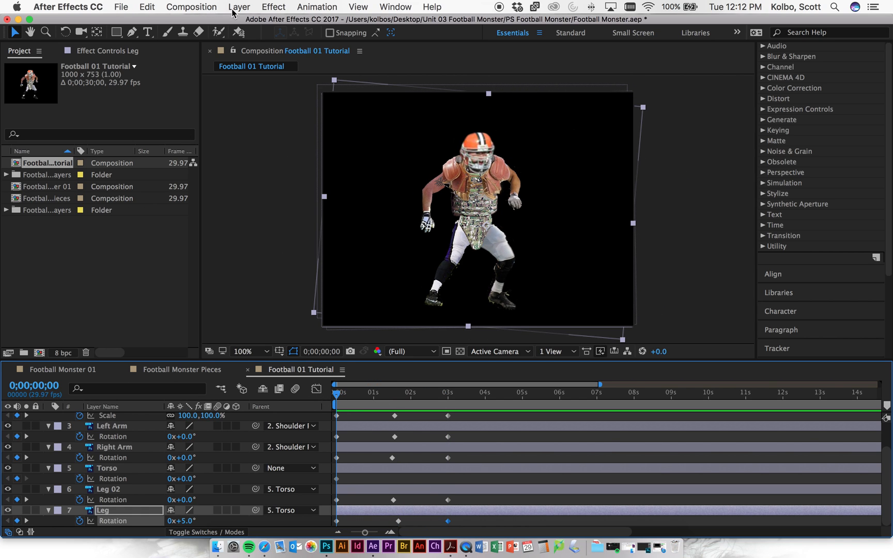
# Step: View the Football Monster 01 and Football Monster Pieces compositions, return to Football 01 Tutorial, and show the project items
pyautogui.click(77, 259)
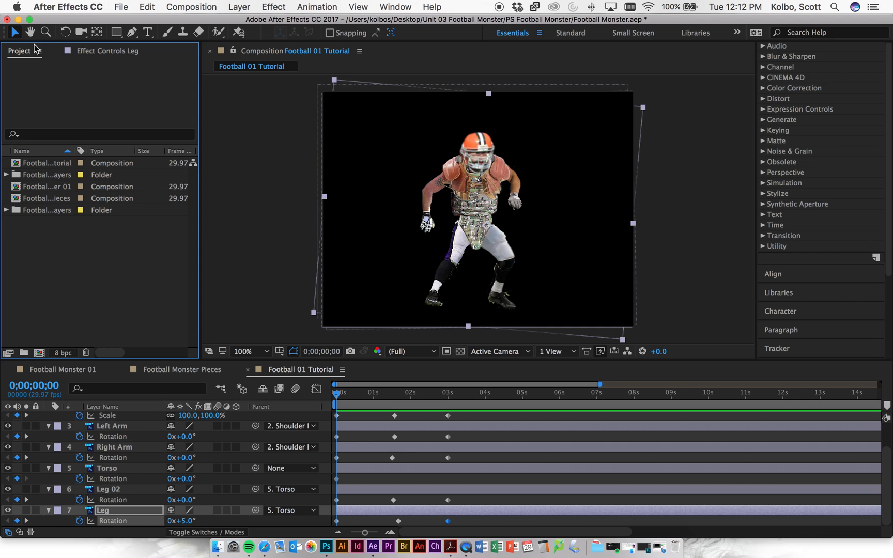
pyautogui.doubleClick(55, 162)
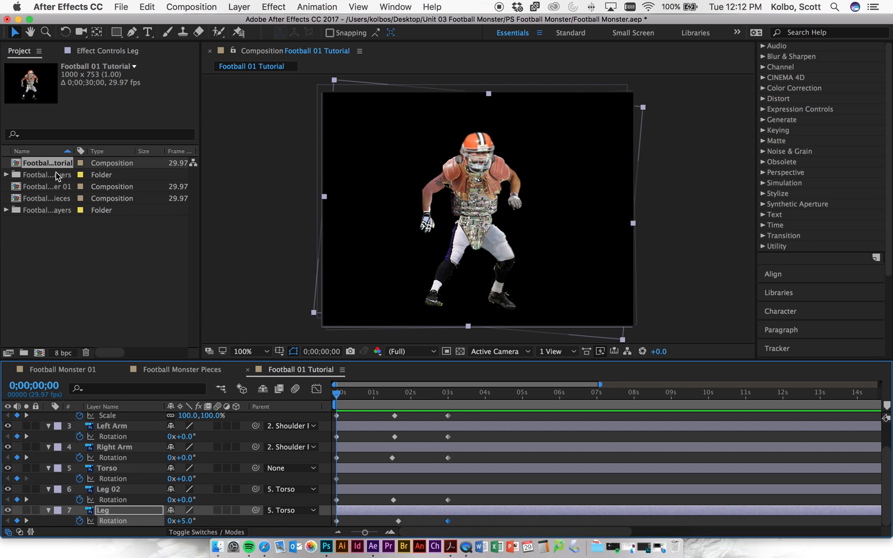
pyautogui.doubleClick(53, 185)
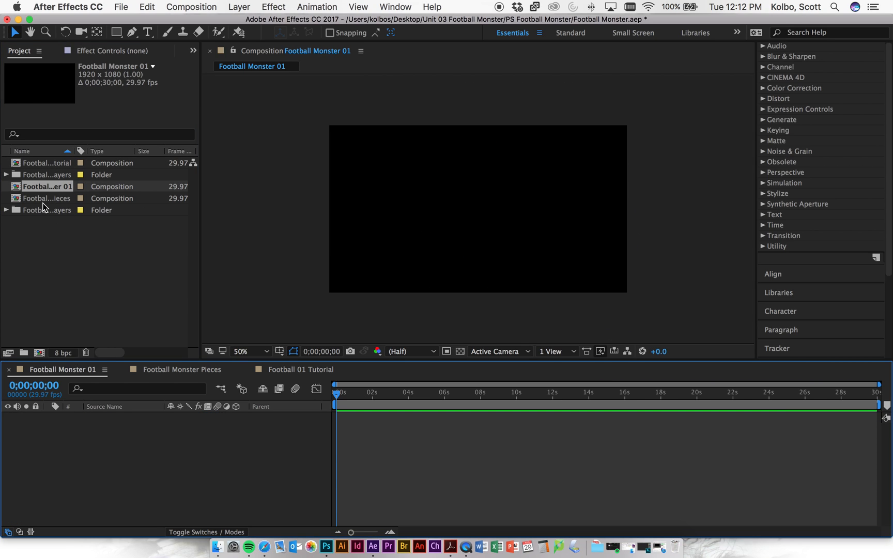
pyautogui.doubleClick(44, 202)
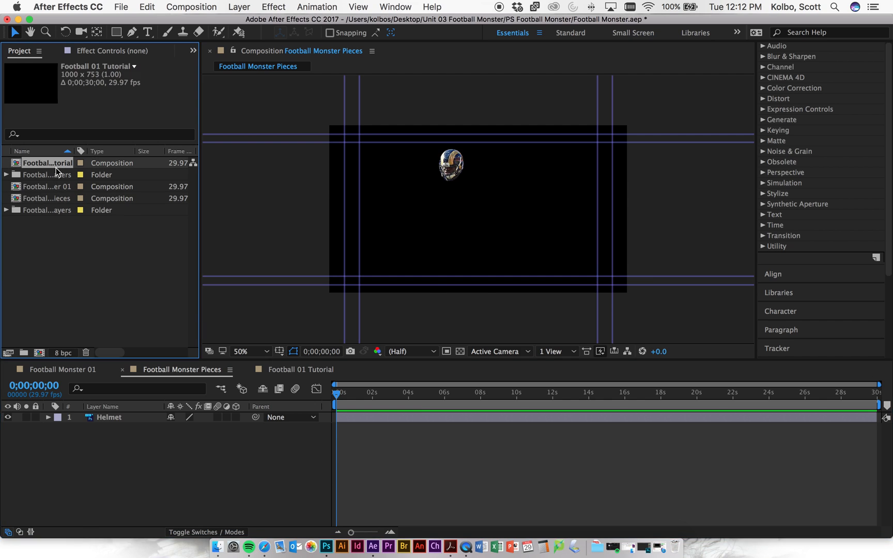
pyautogui.doubleClick(49, 163)
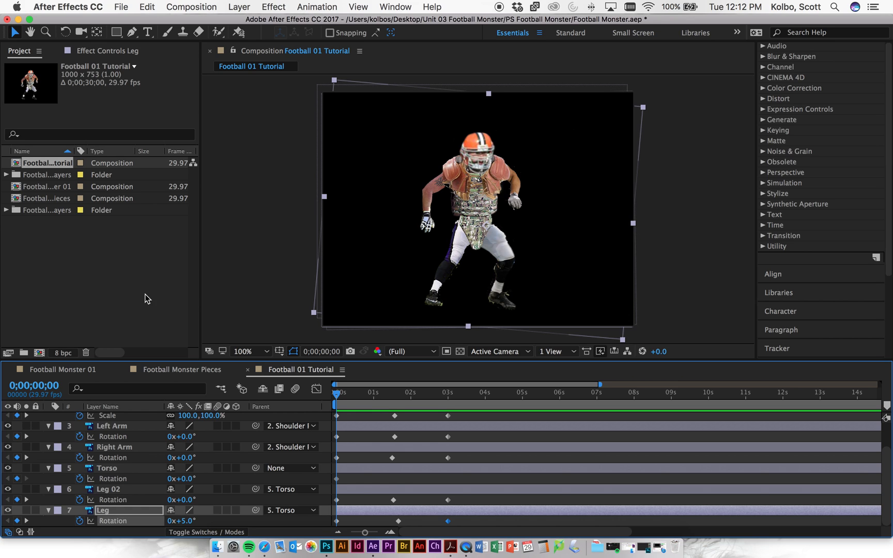
pyautogui.press('F3')
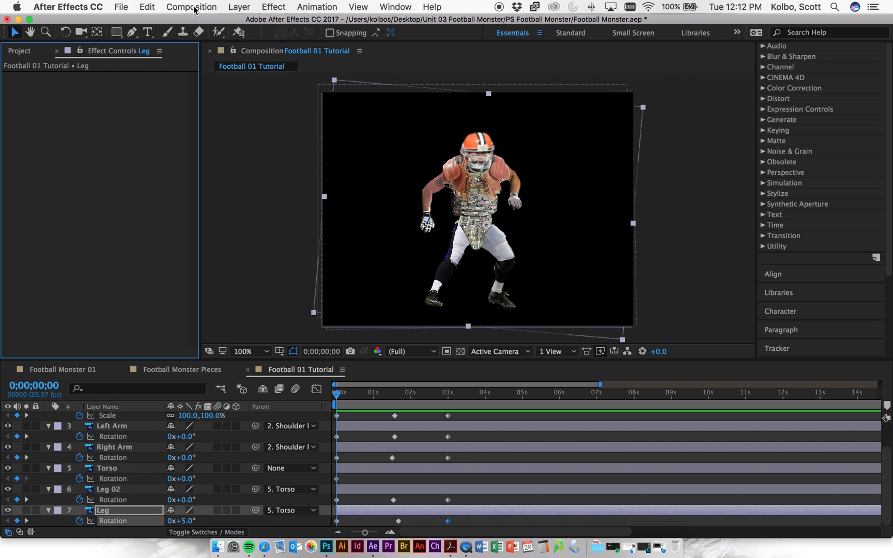
pyautogui.click(21, 52)
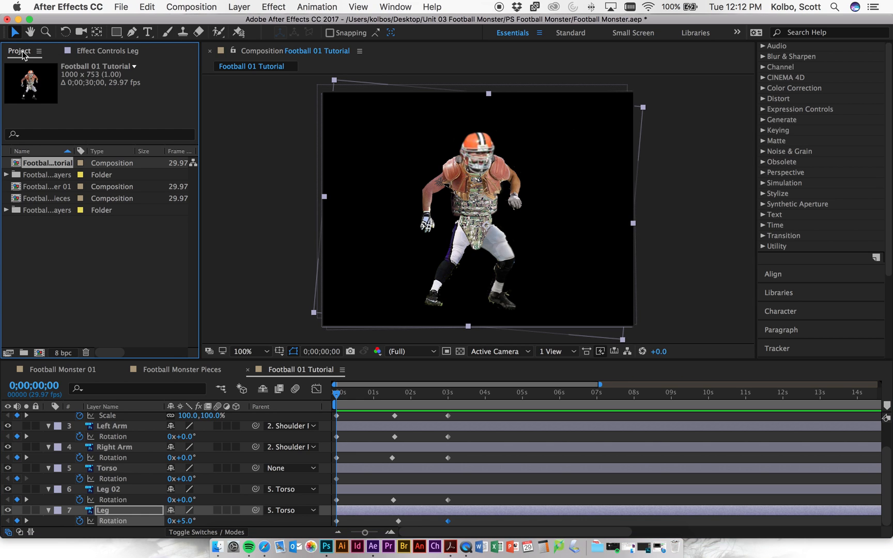
# Step: Create a new composition named Football Big Comp with the HDTV 1080 29.97 preset, 1920 x 1080 px and 30 seconds long
pyautogui.click(194, 8)
pyautogui.click(194, 19)
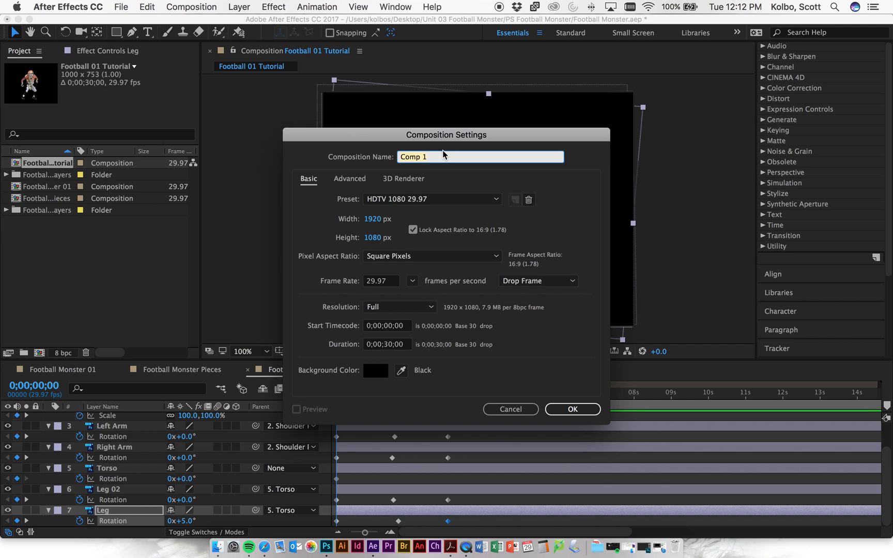
pyautogui.write('Football Big')
pyautogui.click(556, 412)
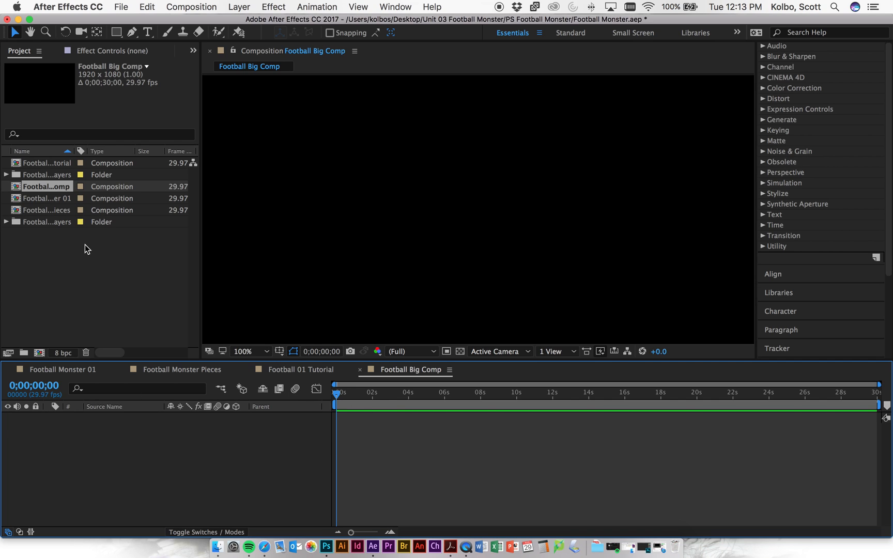
# Step: Widen the Name column of the project list to fit the full item names, and bring Football Big Comp to the front
pyautogui.click(298, 370)
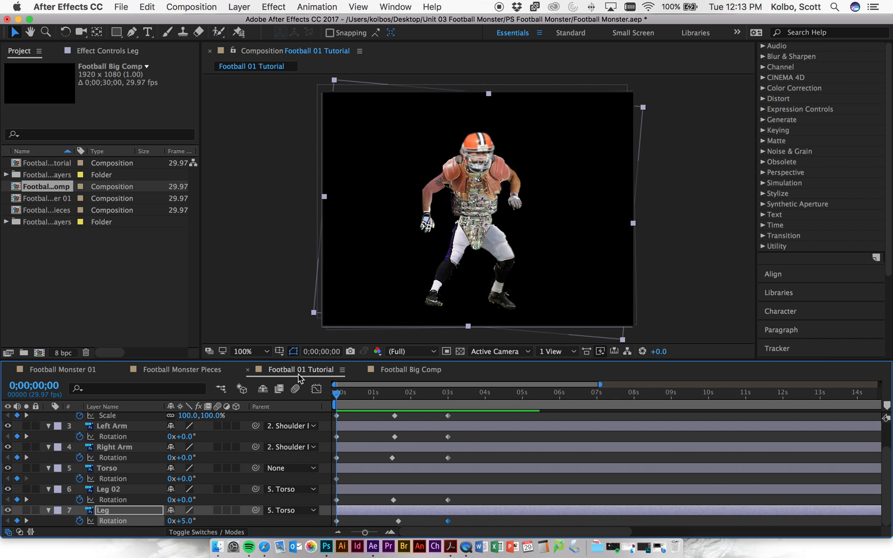
pyautogui.moveTo(201, 179); pyautogui.dragTo(286, 177)
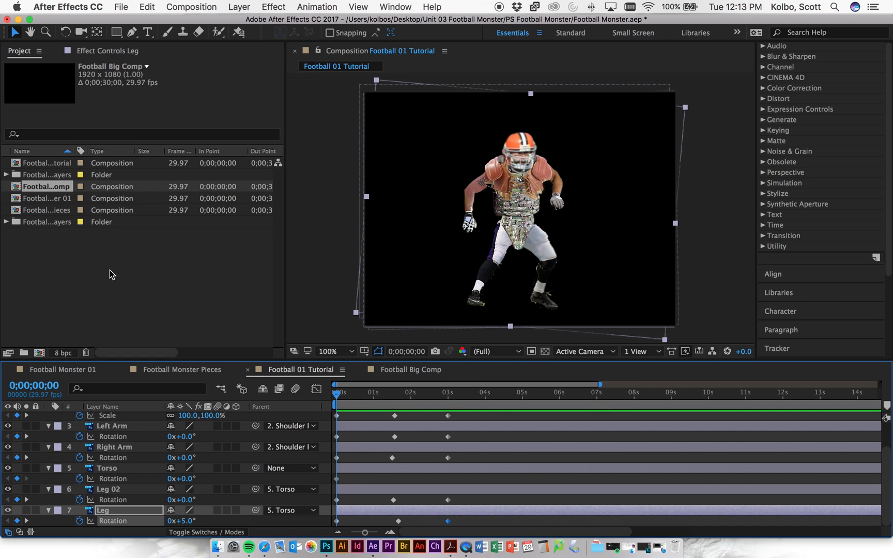
pyautogui.moveTo(73, 152); pyautogui.dragTo(135, 152)
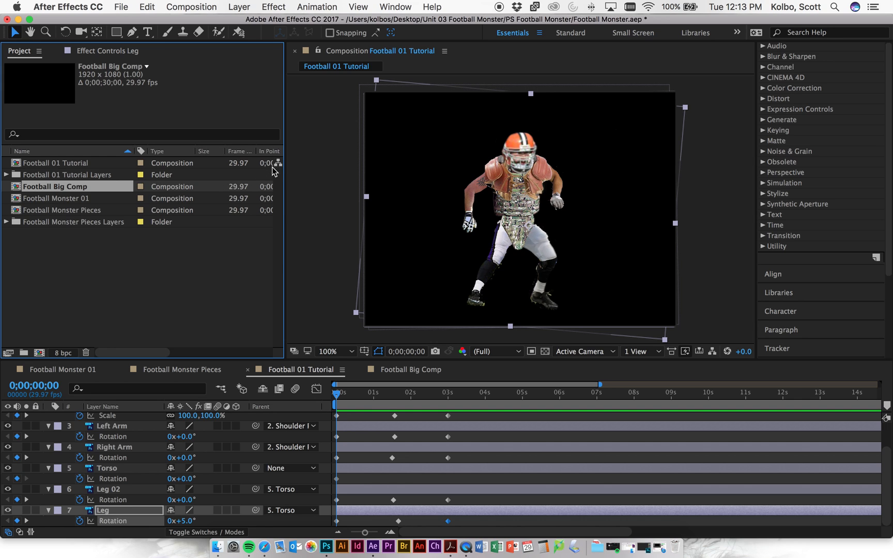
pyautogui.moveTo(286, 168); pyautogui.dragTo(191, 166)
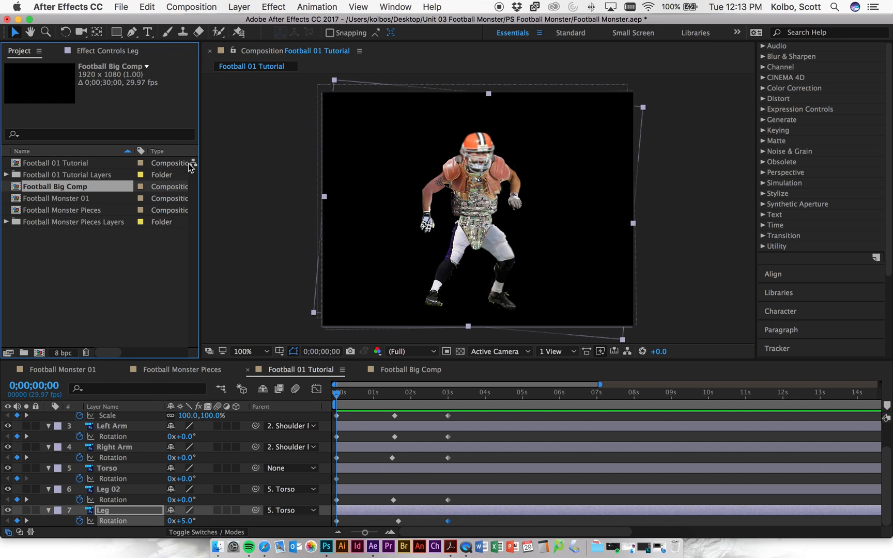
pyautogui.click(105, 268)
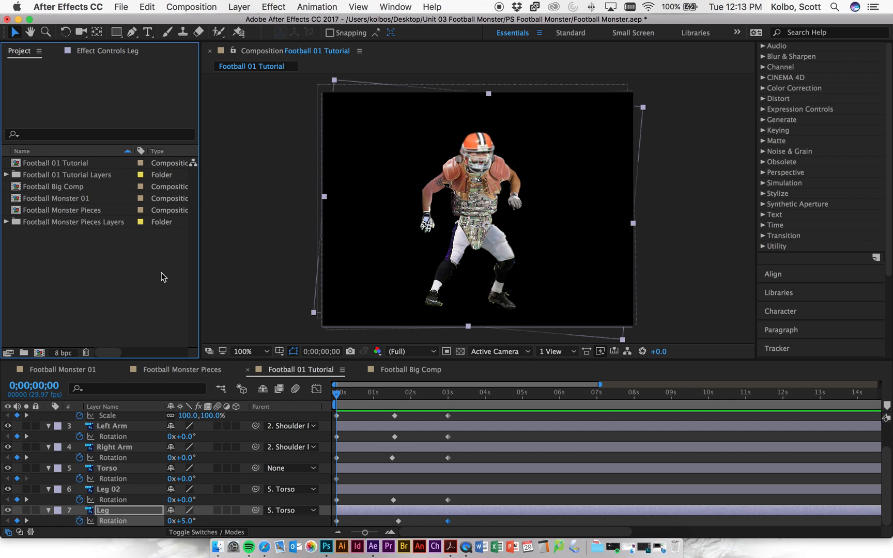
pyautogui.click(404, 370)
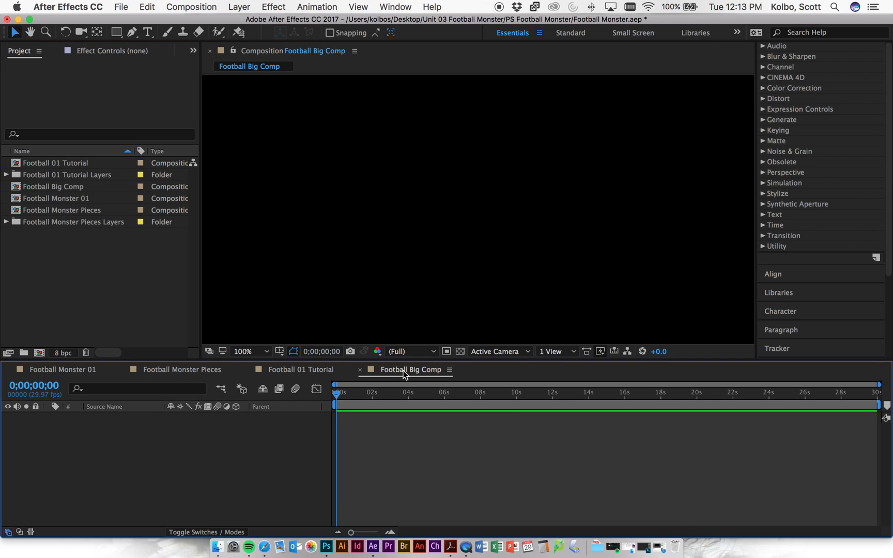
# Step: Try adding the Football 01 Tutorial Layers folder to Football Big Comp and preview it from the start
pyautogui.click(73, 178)
pyautogui.moveTo(74, 181); pyautogui.dragTo(122, 427)
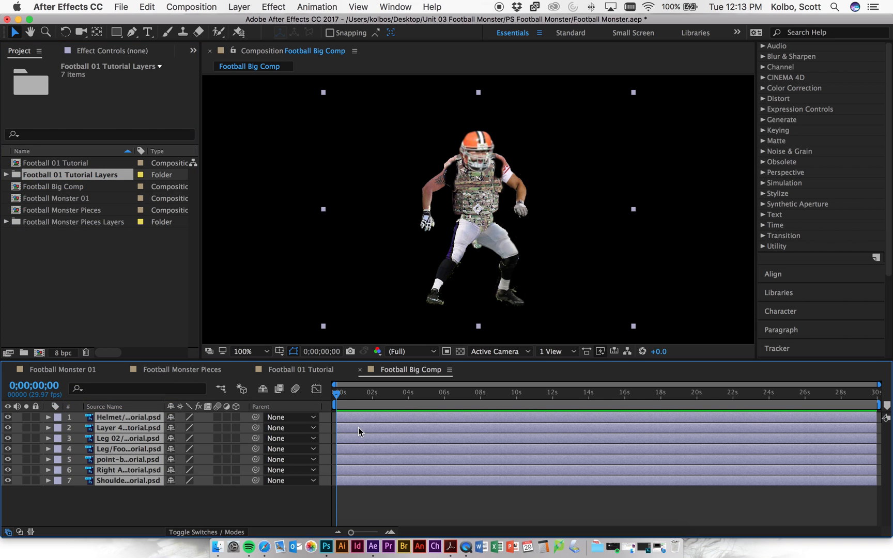
pyautogui.moveTo(342, 397); pyautogui.dragTo(252, 392)
pyautogui.press('space')
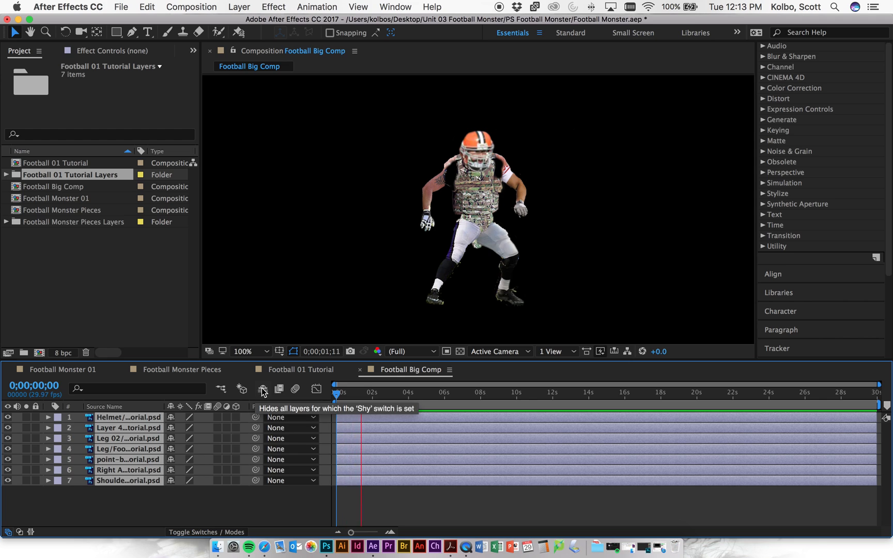
pyautogui.click(163, 498)
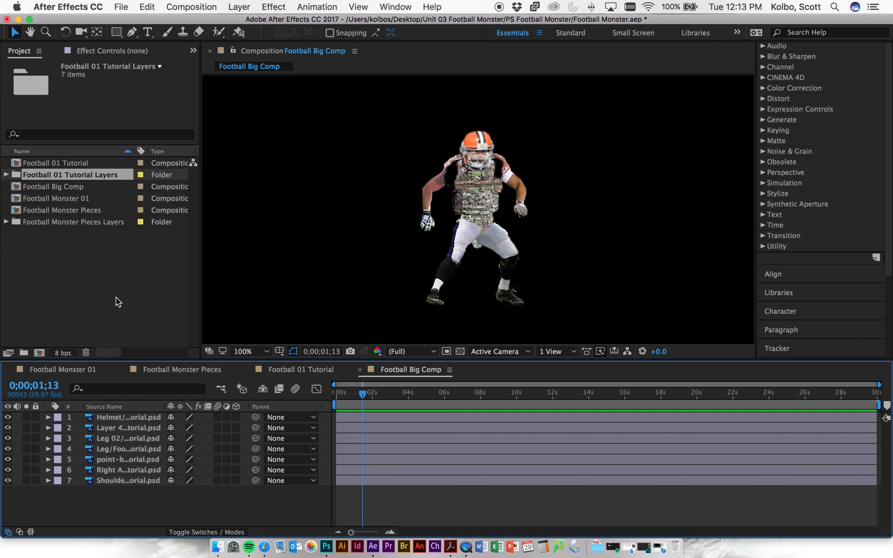
# Step: Delete all the individual PSD layers from Football Big Comp
pyautogui.click(101, 417)
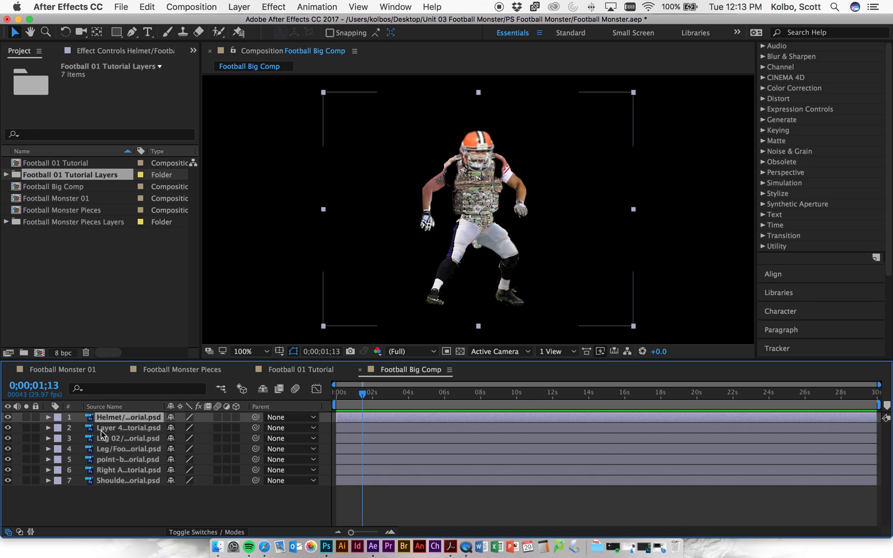
pyautogui.keyDown('shift'); pyautogui.click(113, 477); pyautogui.keyUp('shift')
pyautogui.press('Delete')
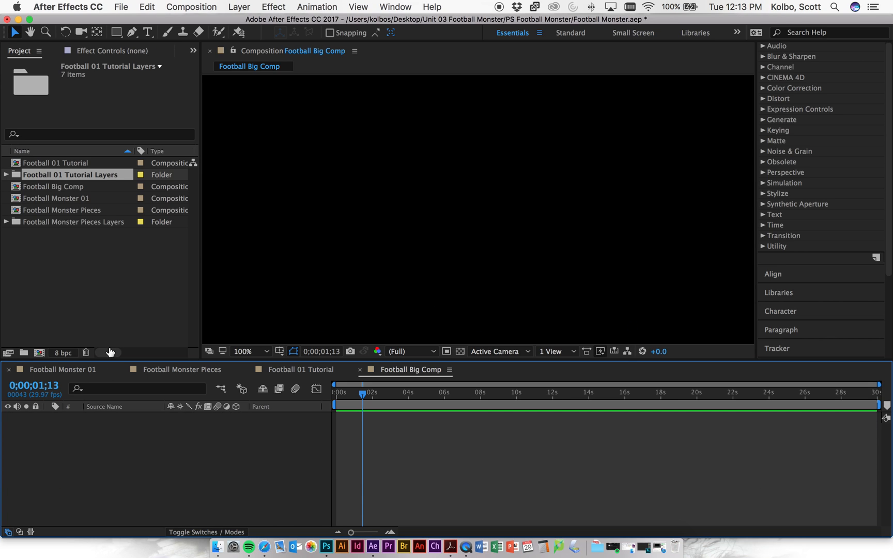
# Step: Nest the Football 01 Tutorial composition in Football Big Comp as a layer and preview its animation from the start
pyautogui.click(64, 164)
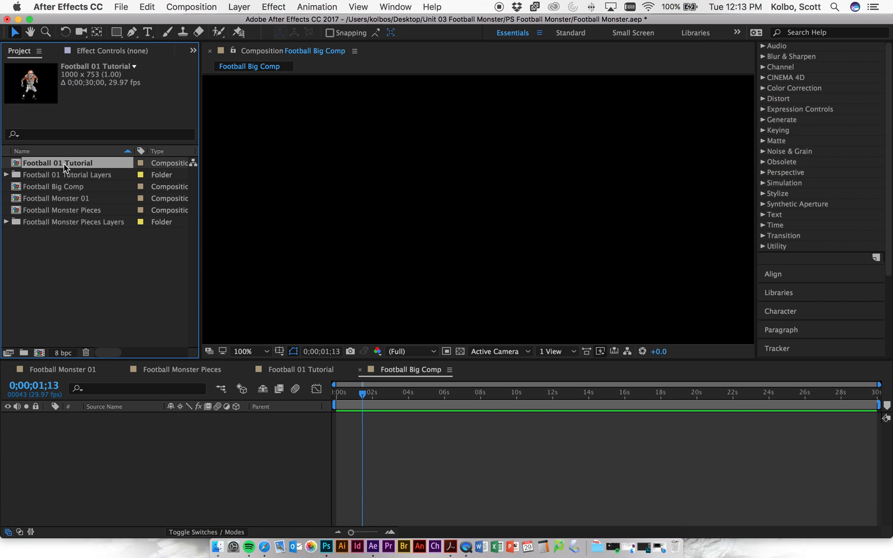
pyautogui.moveTo(50, 162); pyautogui.dragTo(110, 428)
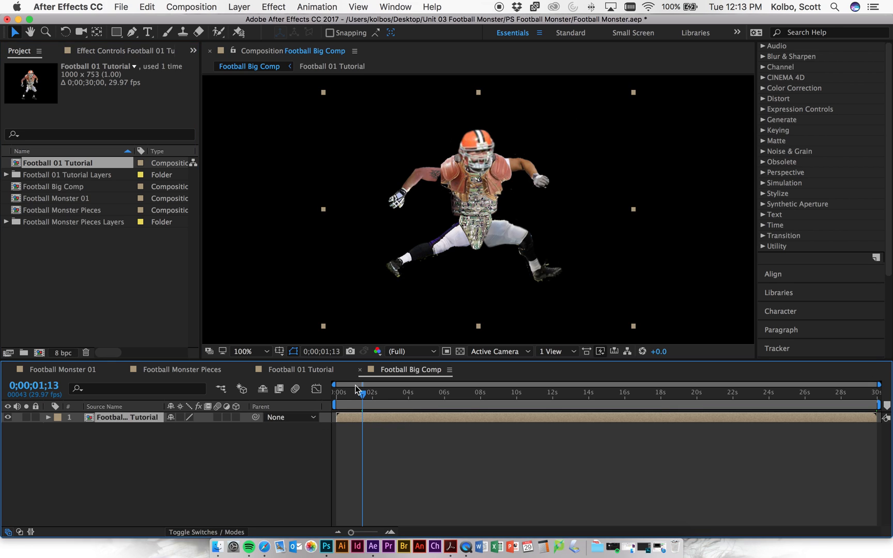
pyautogui.moveTo(361, 397); pyautogui.dragTo(306, 396)
pyautogui.press('space')
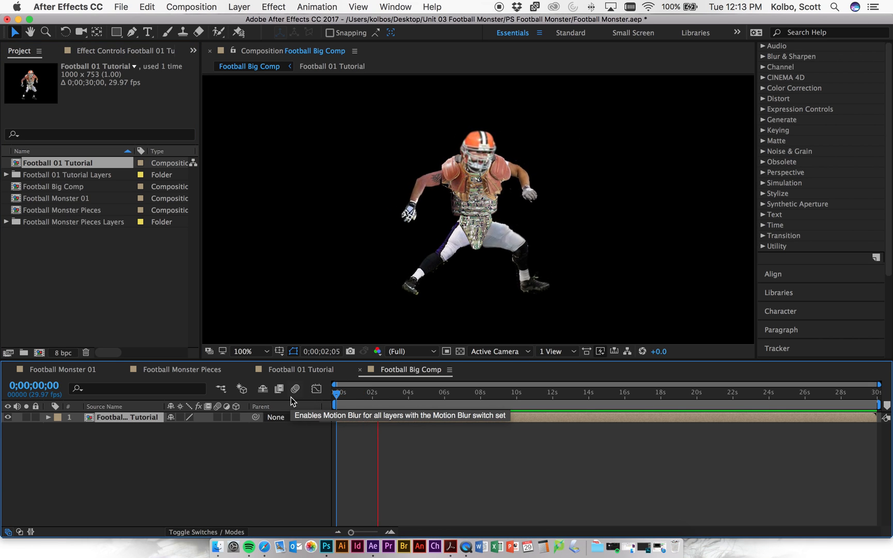
pyautogui.press('space')
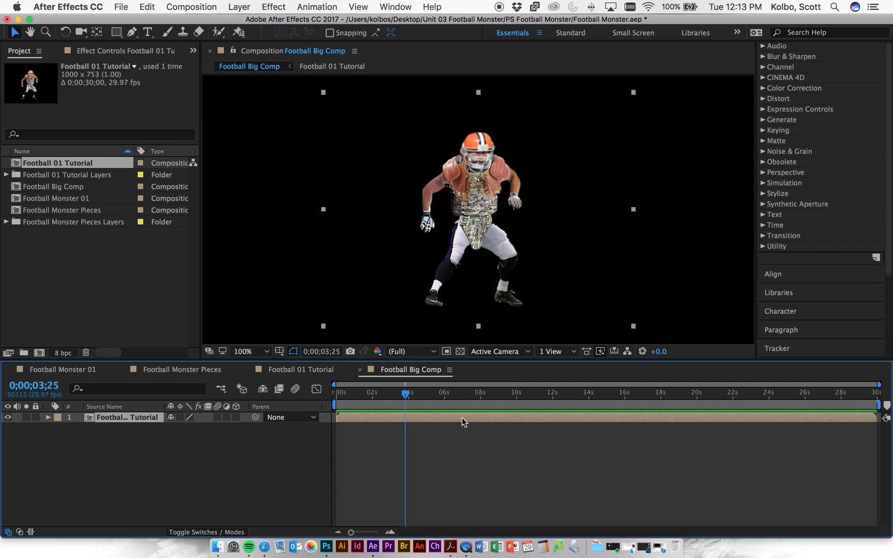
pyautogui.moveTo(395, 391); pyautogui.dragTo(295, 385)
pyautogui.press('space')
pyautogui.press('space')
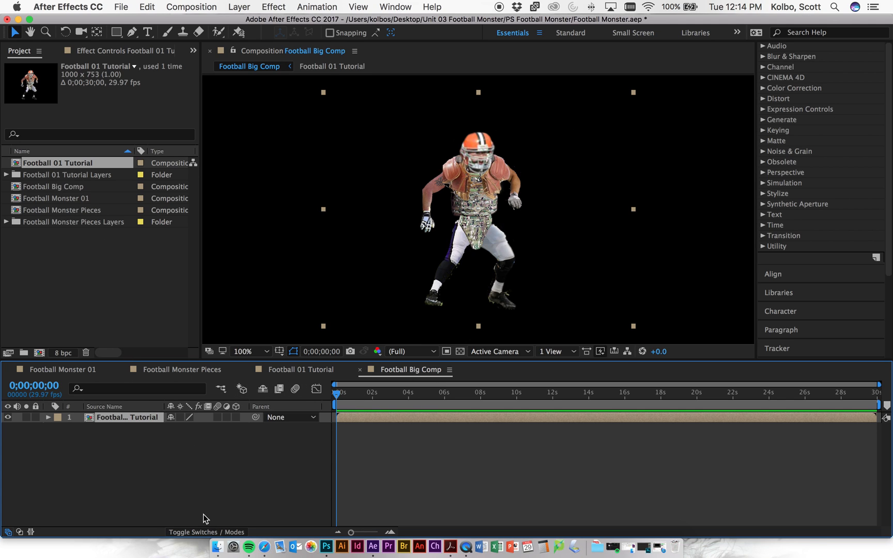
# Step: Open the nested Football 01 Tutorial composition and shorten its work area to end just past the last keyframes, a little after 3 seconds
pyautogui.doubleClick(87, 417)
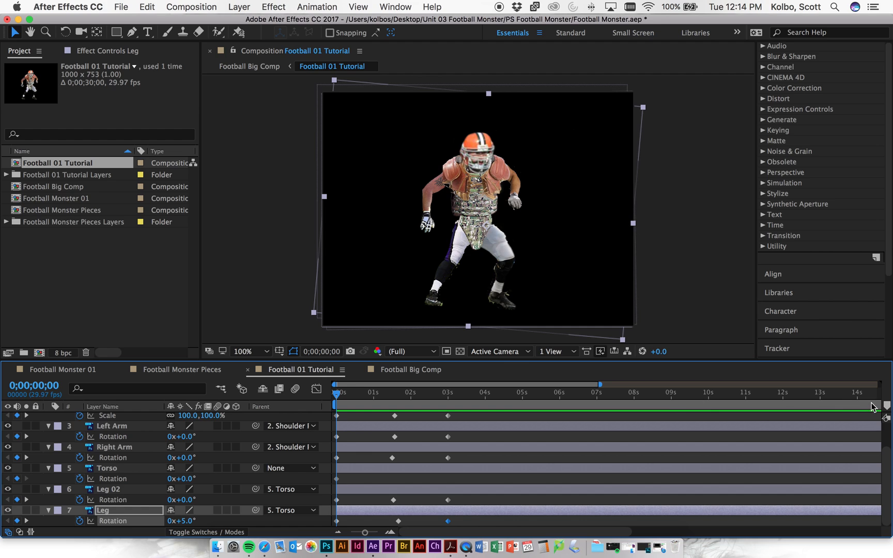
pyautogui.hscroll(5, 668, 401)
pyautogui.hscroll(5, 668, 400)
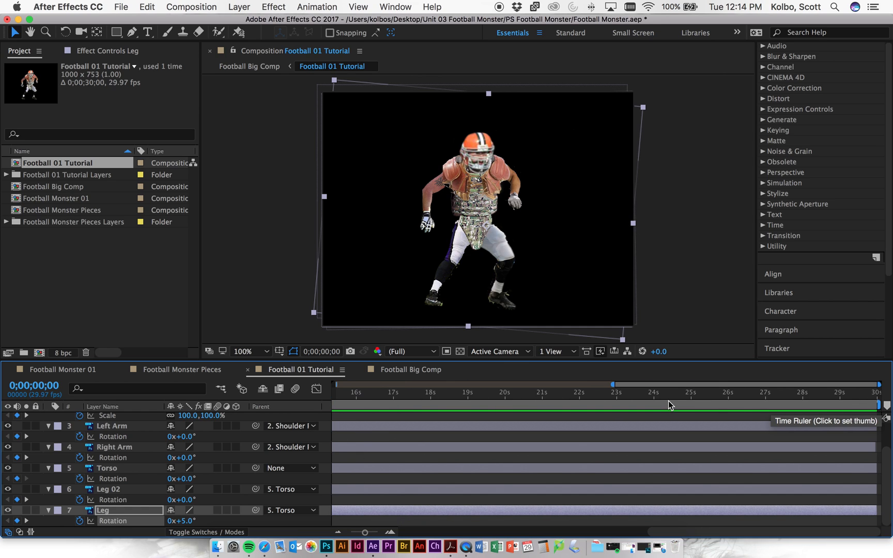
pyautogui.hscroll(-8, 723, 402)
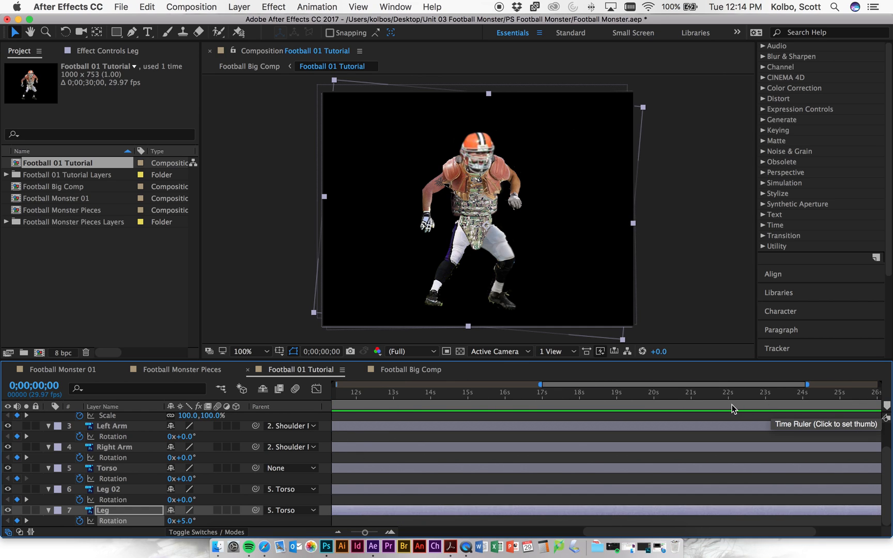
pyautogui.hscroll(8, 341, 400)
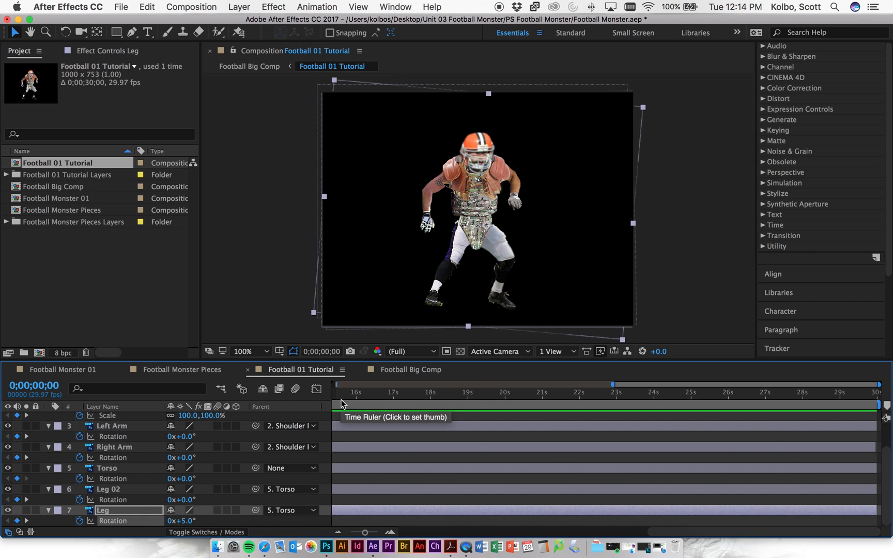
pyautogui.click(339, 532)
pyautogui.click(339, 532)
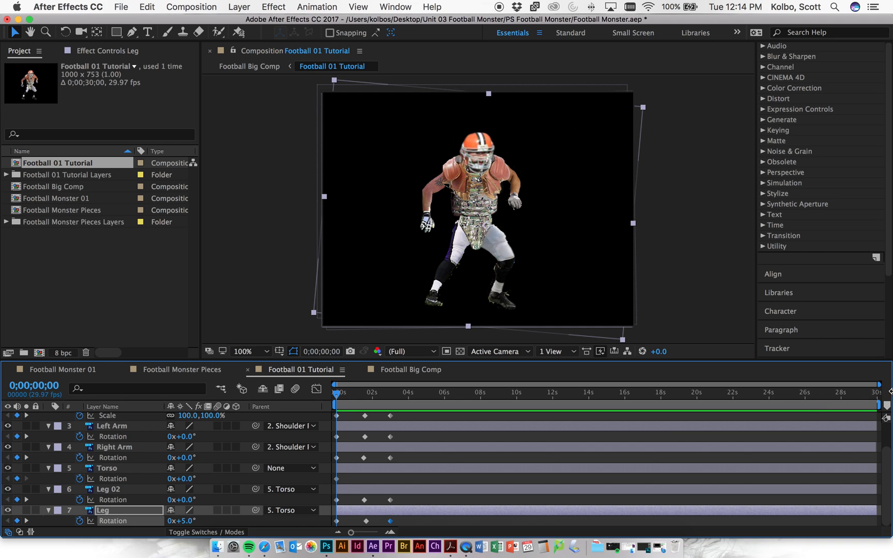
pyautogui.moveTo(880, 402)
pyautogui.mouseDown()
pyautogui.moveTo(437, 403)
pyautogui.moveTo(398, 377)
pyautogui.mouseUp()
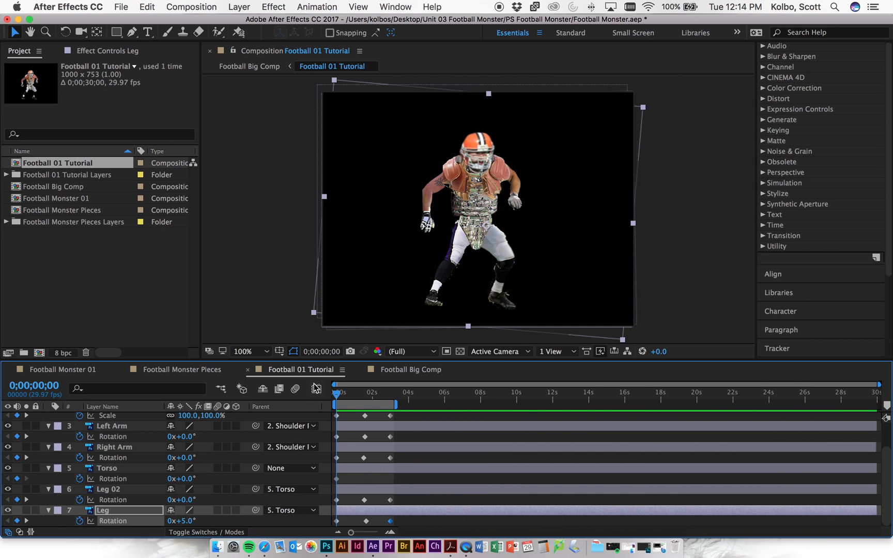
# Step: Move the current time to 0;00;03;00 and fine-tune the work area's end to meet the last keyframes there
pyautogui.moveTo(337, 397); pyautogui.dragTo(392, 398)
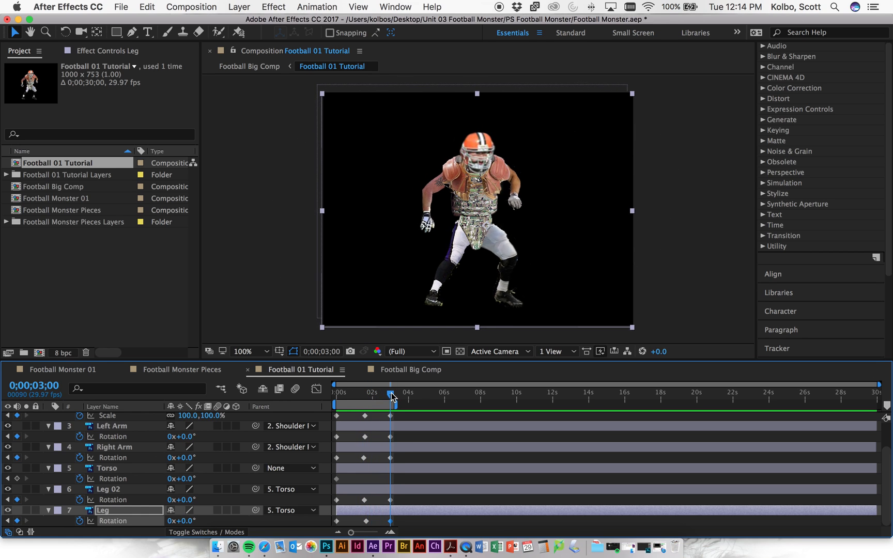
pyautogui.click(390, 532)
pyautogui.click(391, 532)
pyautogui.moveTo(452, 404); pyautogui.dragTo(394, 405)
pyautogui.press('space')
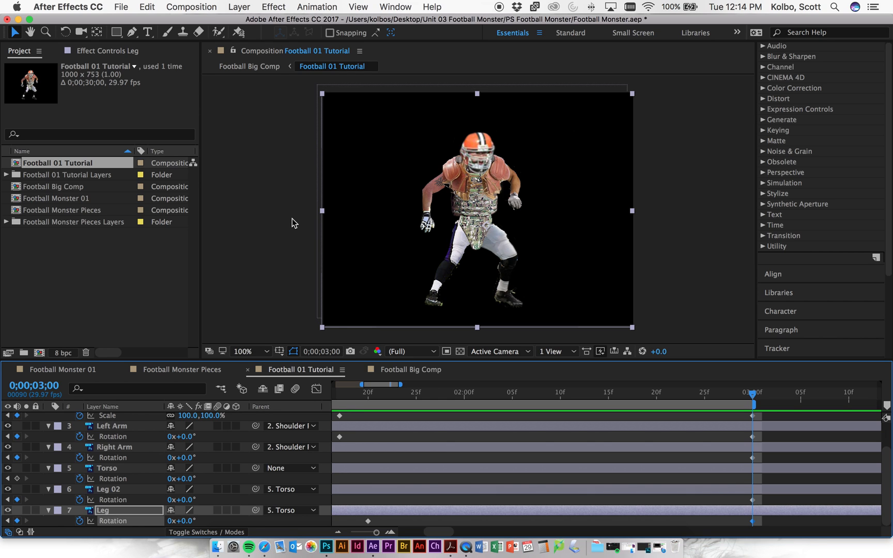
# Step: Set the Football 01 Tutorial composition's duration to 0;00;03;00 and check its shortened timeline
pyautogui.click(203, 5)
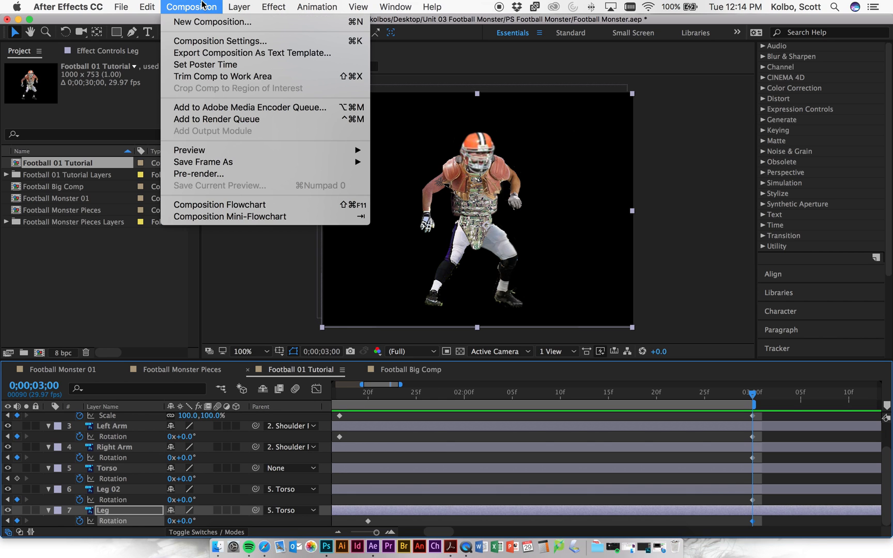
pyautogui.click(218, 45)
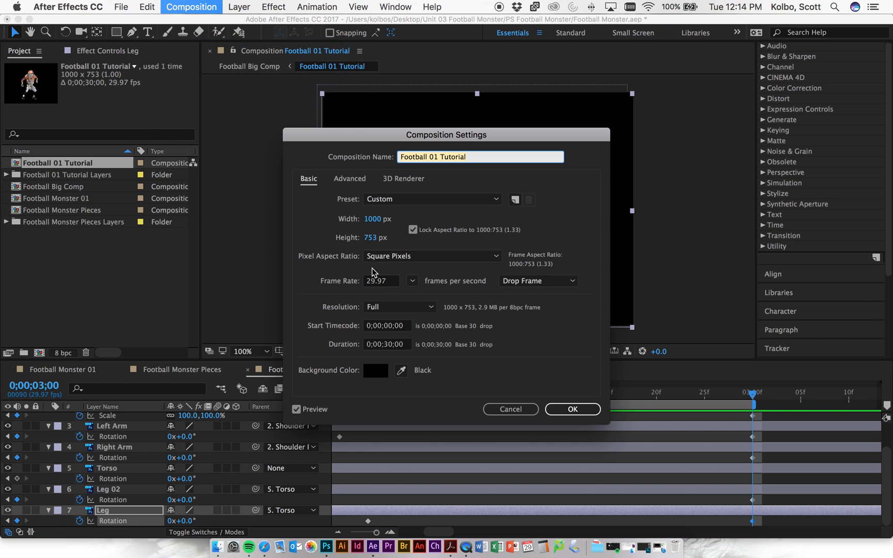
pyautogui.click(391, 346)
pyautogui.press('BackSpace')
pyautogui.press('BackSpace')
pyautogui.write('02')
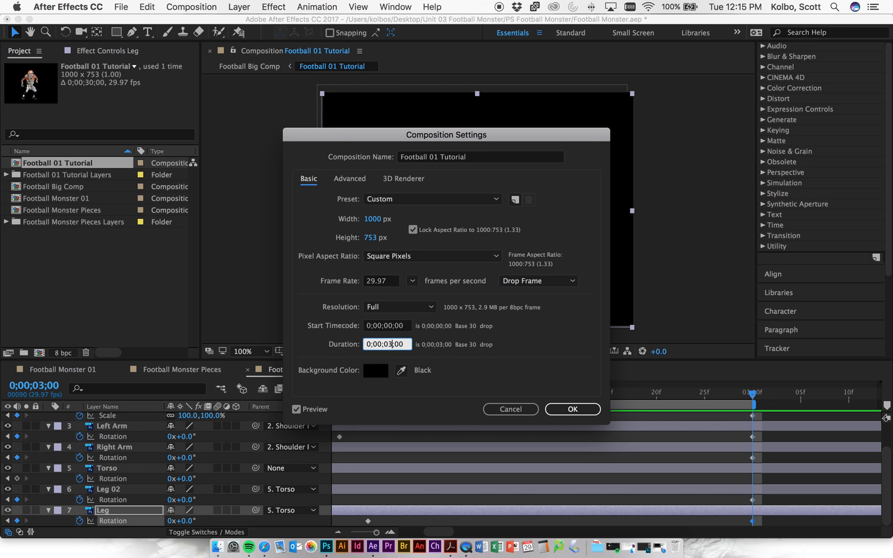
pyautogui.press('Return')
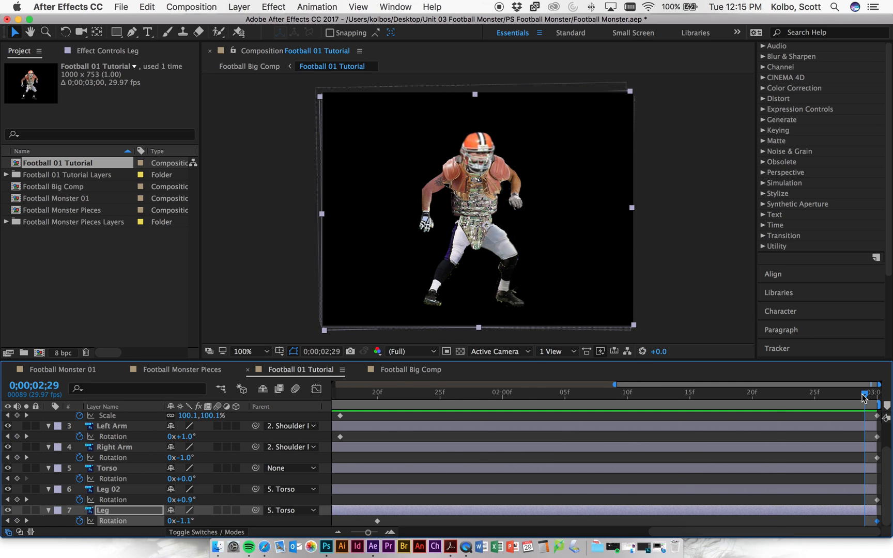
pyautogui.press('space')
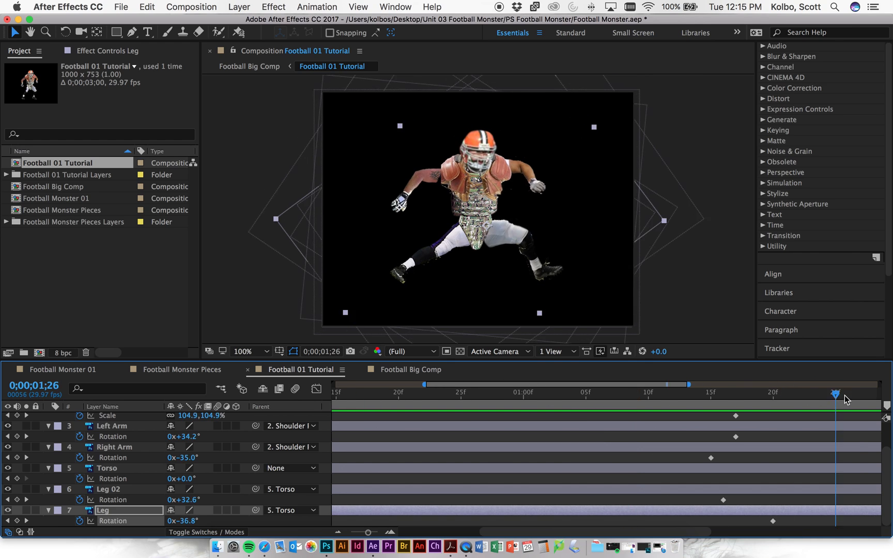
pyautogui.click(336, 532)
pyautogui.click(336, 532)
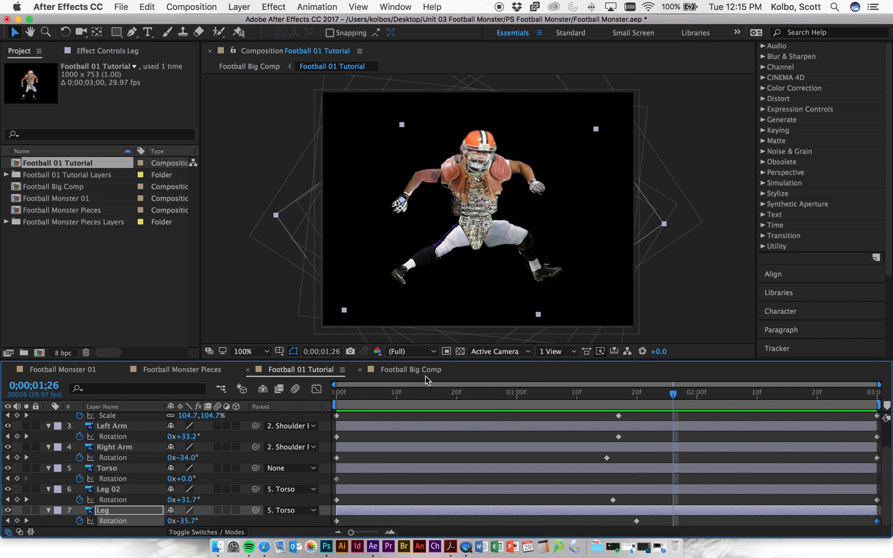
# Step: Preview Football Big Comp from the start to check how the shortened nested layer plays, and return to 0;00;00;00
pyautogui.click(410, 372)
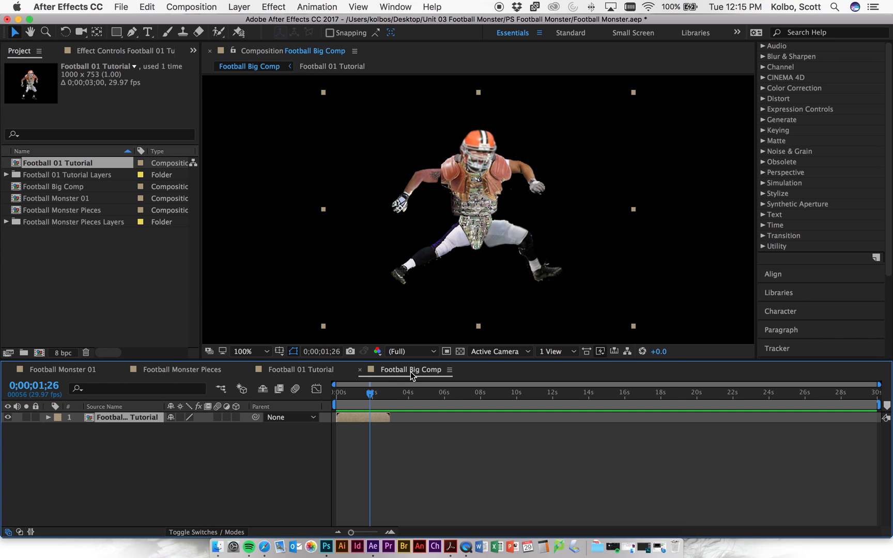
pyautogui.moveTo(368, 393); pyautogui.dragTo(311, 393)
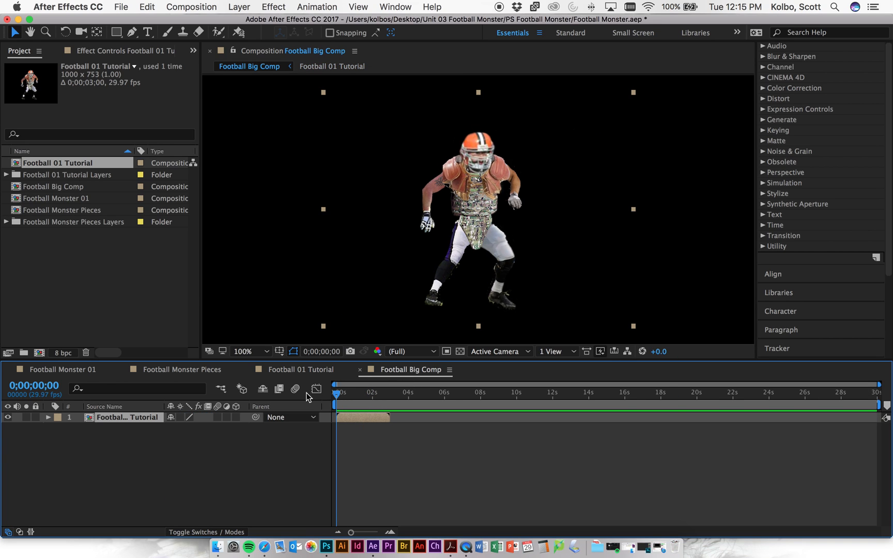
pyautogui.press('space')
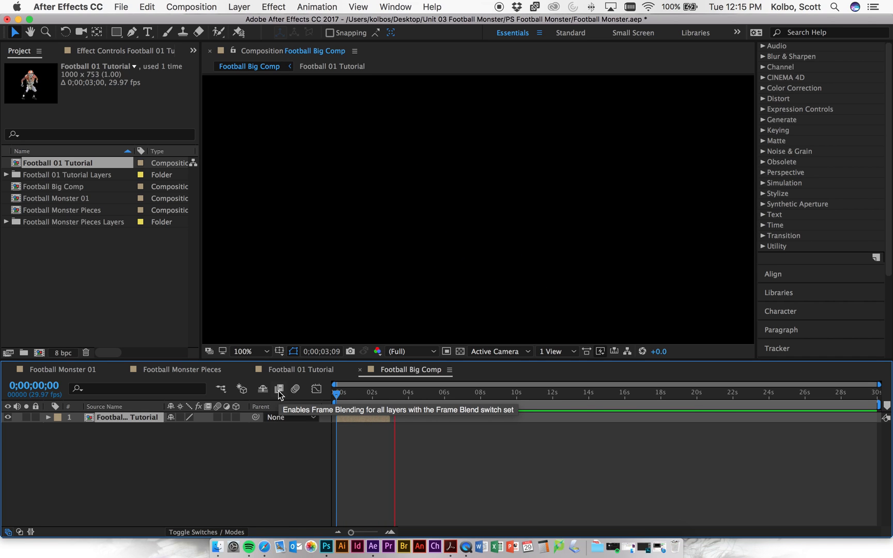
pyautogui.press('space')
pyautogui.moveTo(402, 394); pyautogui.dragTo(325, 396)
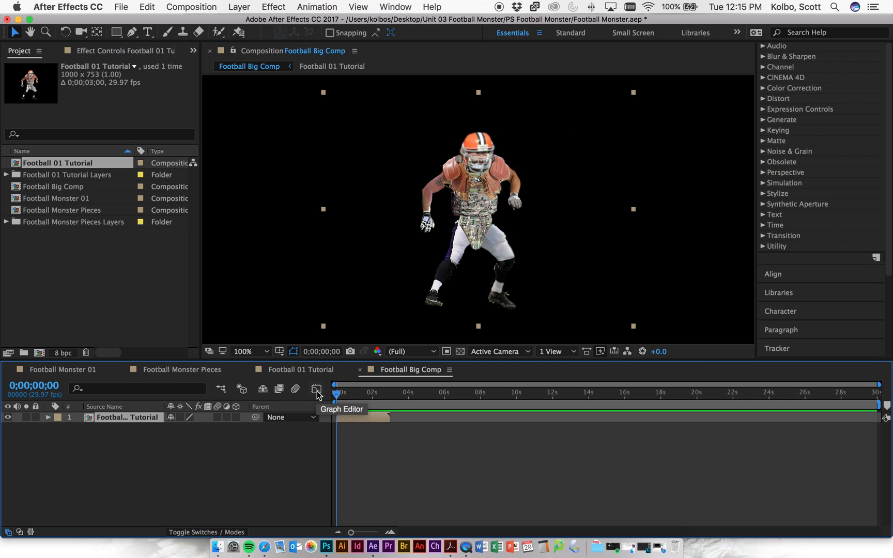
pyautogui.click(269, 458)
pyautogui.moveTo(336, 395)
pyautogui.mouseDown()
pyautogui.moveTo(395, 390)
pyautogui.moveTo(330, 394)
pyautogui.mouseUp()
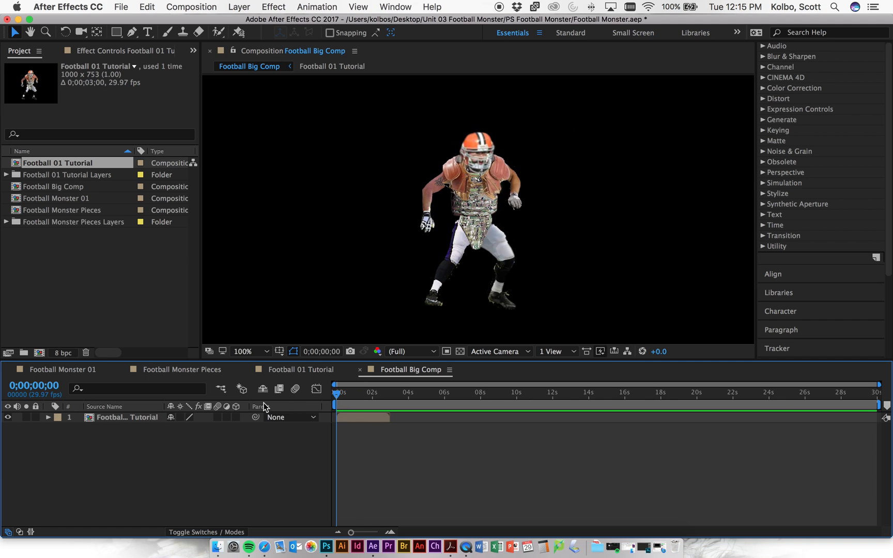
# Step: Try extending the movement by placing a duplicate of the nested layer right after the original, and delete the duplicate
pyautogui.click(99, 418)
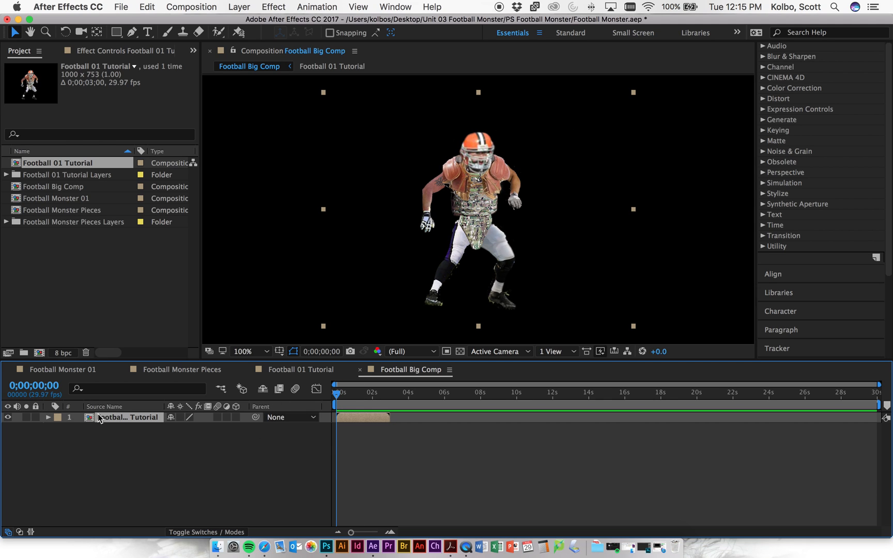
pyautogui.click(95, 429)
pyautogui.click(94, 419)
pyautogui.press('super+d')
pyautogui.moveTo(355, 428); pyautogui.dragTo(406, 428)
pyautogui.moveTo(339, 397); pyautogui.dragTo(316, 408)
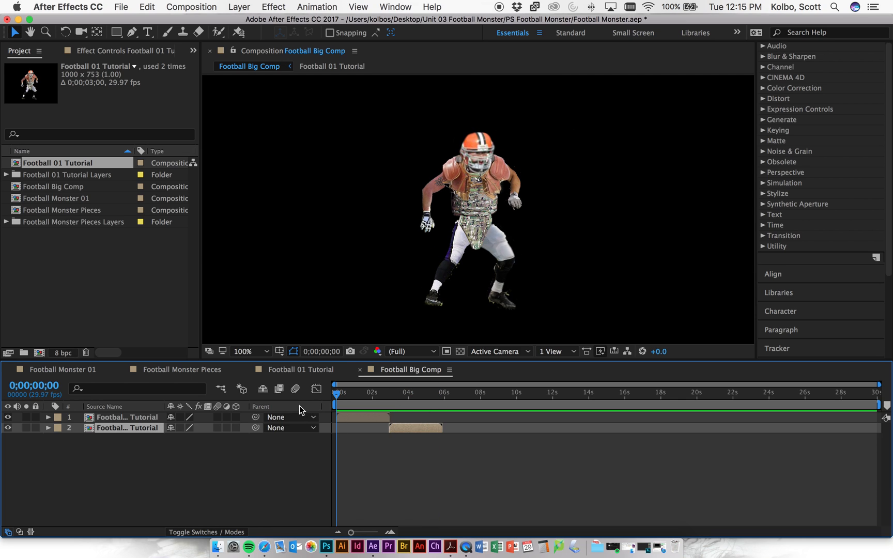
pyautogui.press('Delete')
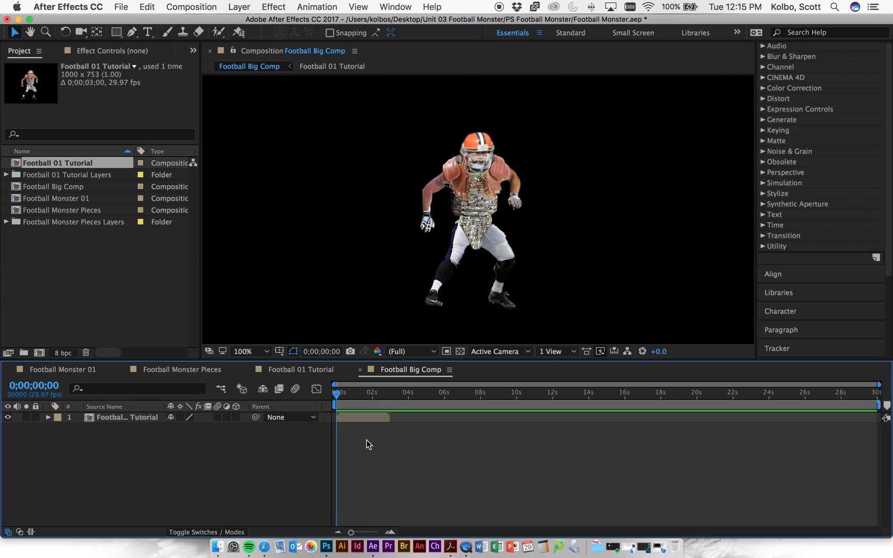
# Step: Try Enable Time Remapping on the nested Football 01 Tutorial layer and undo it
pyautogui.click(120, 417)
pyautogui.rightClick(120, 417)
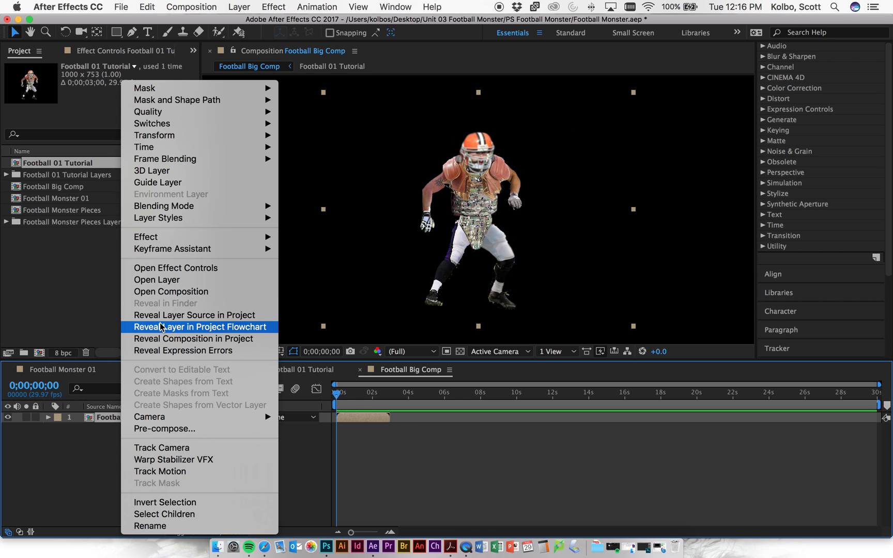
pyautogui.moveTo(197, 237)
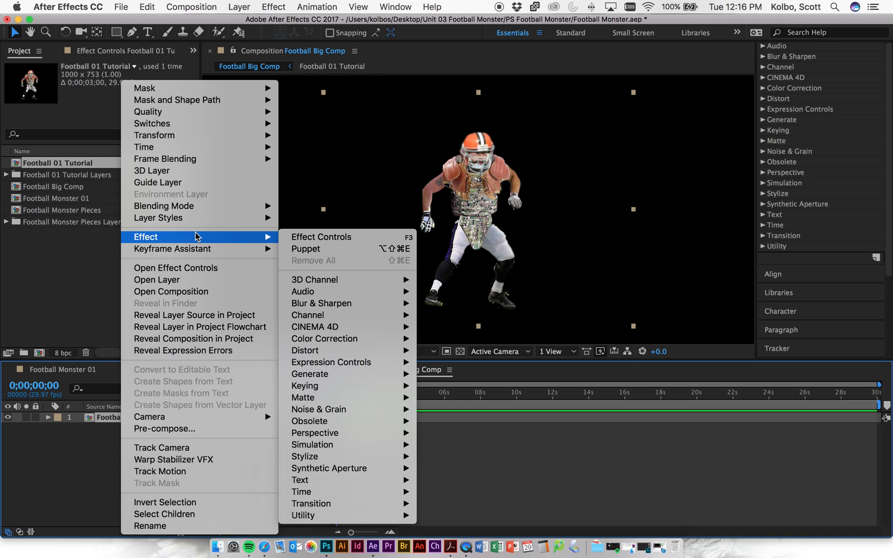
pyautogui.moveTo(215, 146)
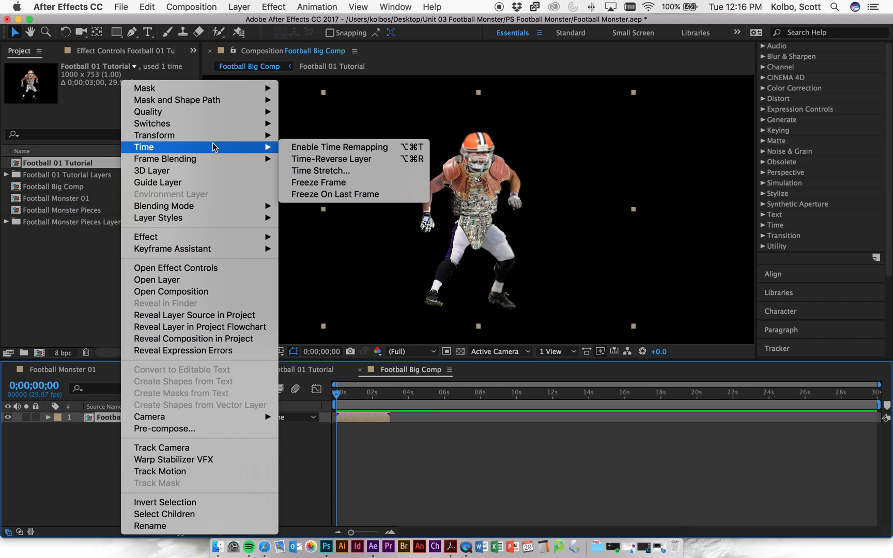
pyautogui.click(359, 148)
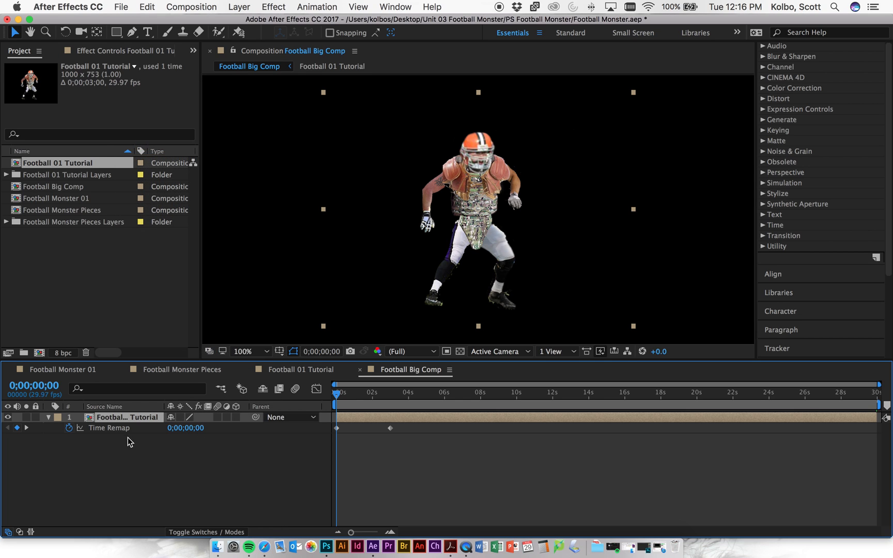
pyautogui.click(109, 430)
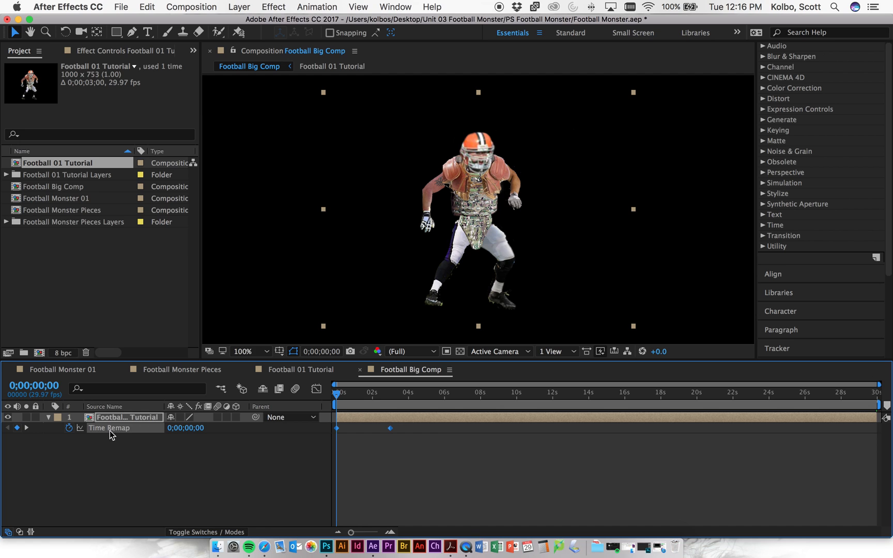
pyautogui.press('super+z')
# Step: At the start of Football Big Comp, scale the nested player to about 45% and place it low at the frame's left, around 248, 706
pyautogui.press('space')
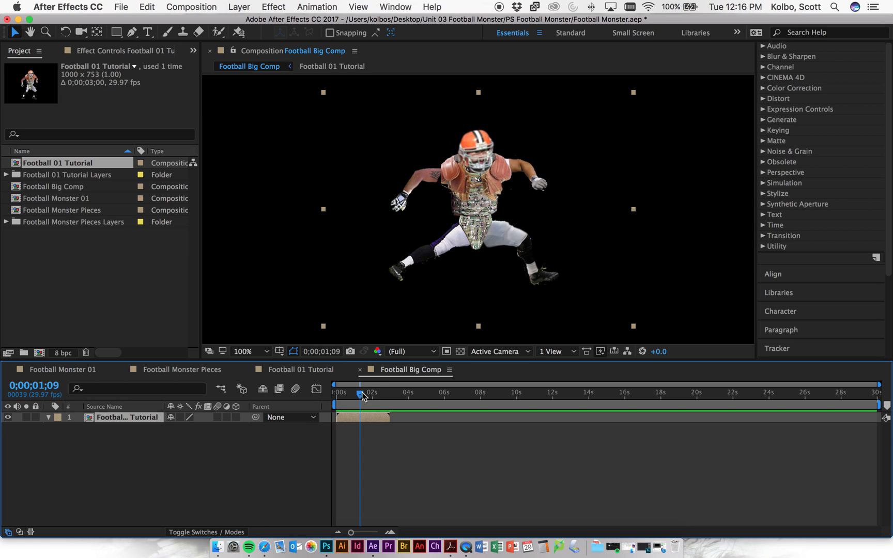
pyautogui.click(335, 396)
pyautogui.moveTo(633, 327); pyautogui.dragTo(548, 263)
pyautogui.moveTo(466, 178); pyautogui.dragTo(267, 247)
# Step: Keyframe the nested layer's Position at 0;00;00;00 and, at 0;00;02;29, move the player across the frame to about 1690, 656
pyautogui.click(49, 418)
pyautogui.click(58, 427)
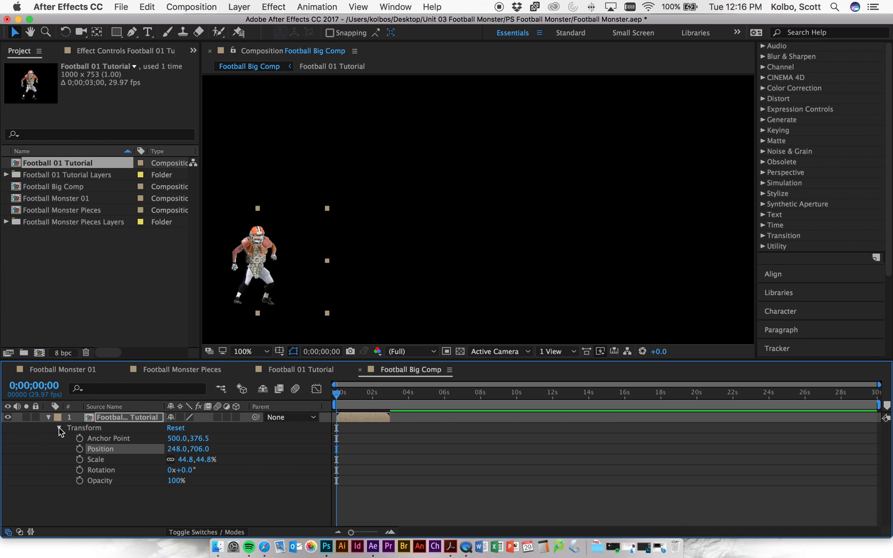
pyautogui.click(80, 449)
pyautogui.moveTo(342, 394); pyautogui.dragTo(390, 392)
pyautogui.moveTo(288, 264); pyautogui.dragTo(730, 241)
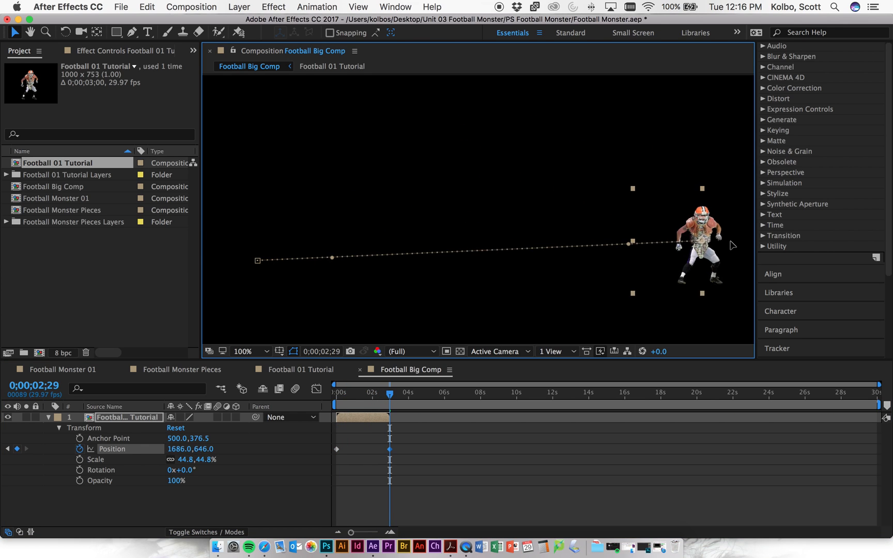
# Step: Bend the player's motion path into a high arch using both path handles and preview the movement from the start
pyautogui.moveTo(331, 259); pyautogui.dragTo(295, 179)
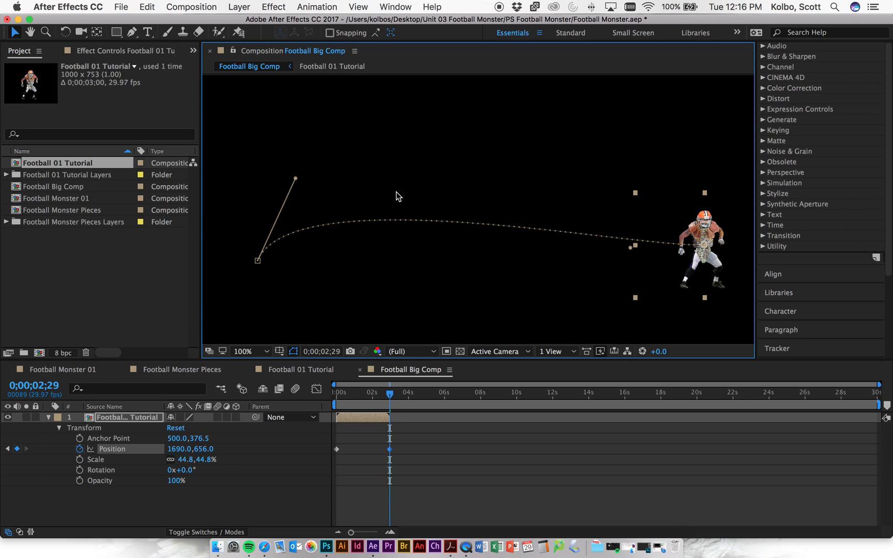
pyautogui.moveTo(630, 247); pyautogui.dragTo(455, 100)
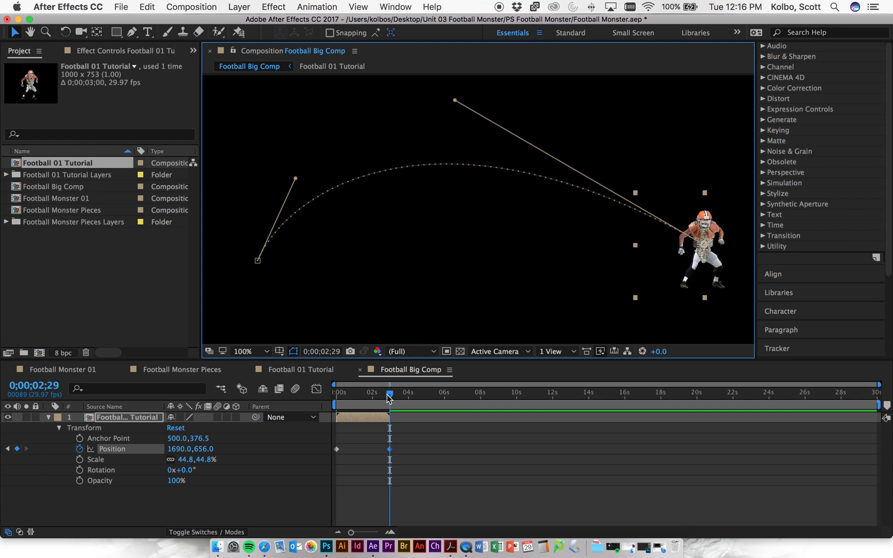
pyautogui.moveTo(388, 394); pyautogui.dragTo(336, 394)
pyautogui.press('space')
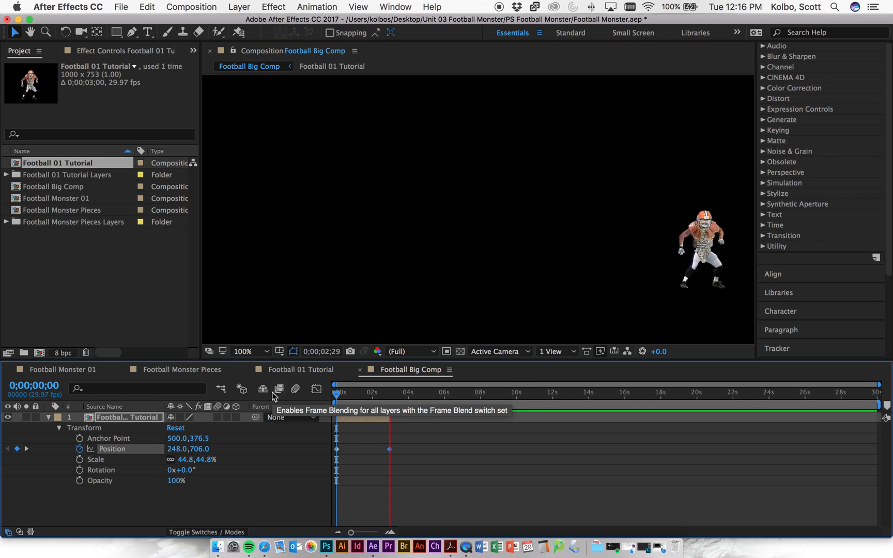
pyautogui.press('space')
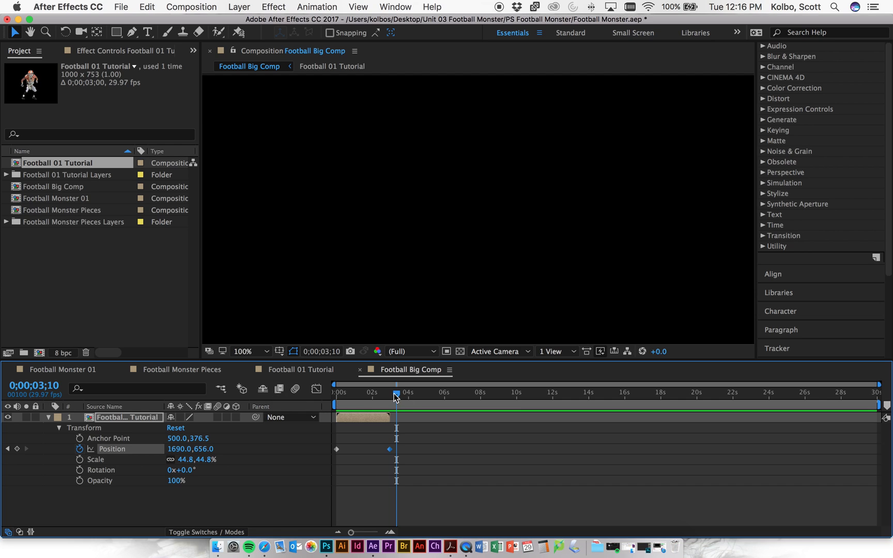
pyautogui.moveTo(394, 393); pyautogui.dragTo(388, 395)
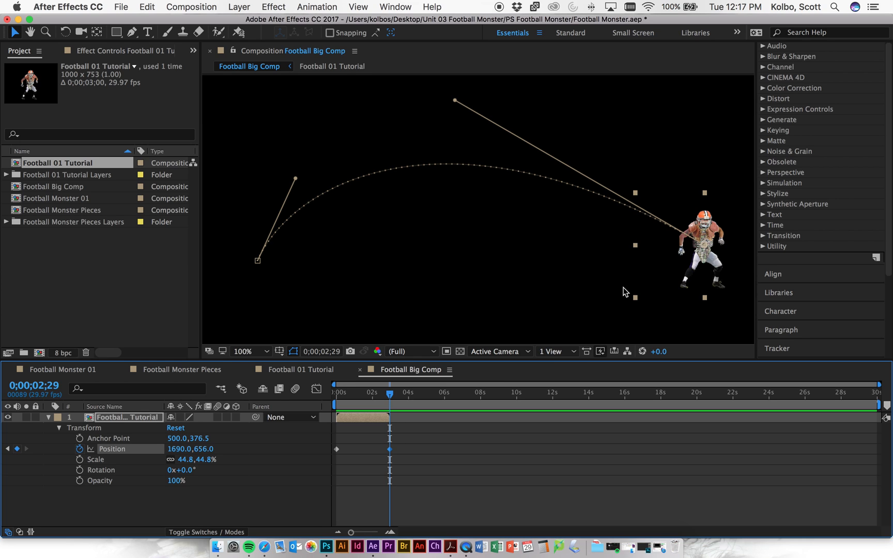
# Step: Open the nested Football 01 Tutorial composition and set its duration to 0;00;06;00
pyautogui.doubleClick(90, 421)
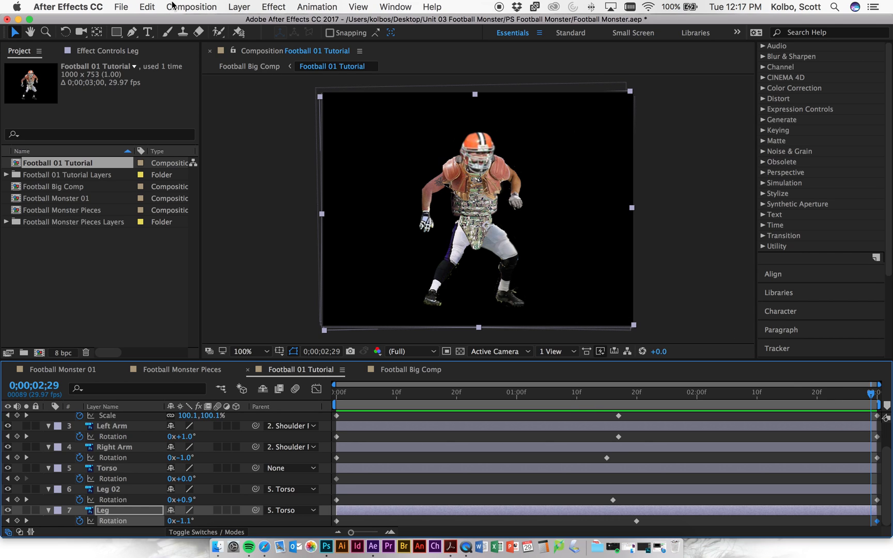
pyautogui.click(191, 7)
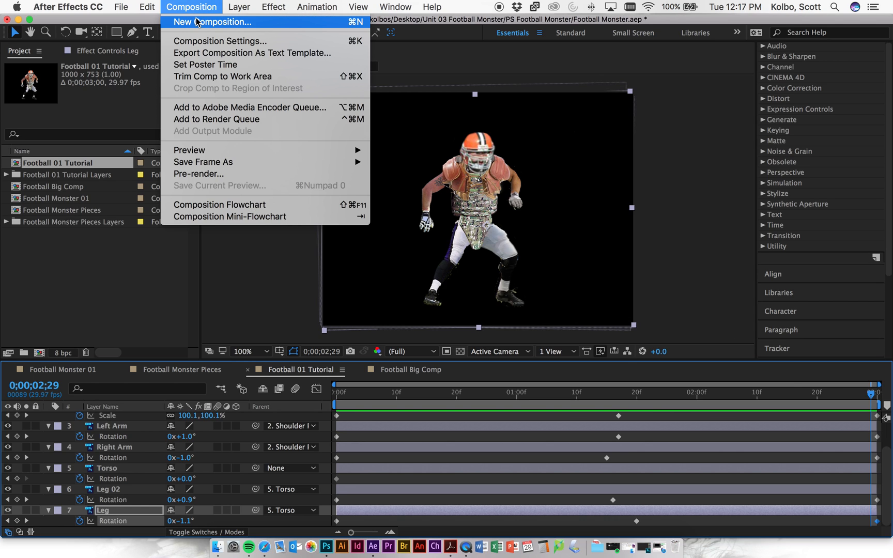
pyautogui.click(207, 41)
pyautogui.click(388, 345)
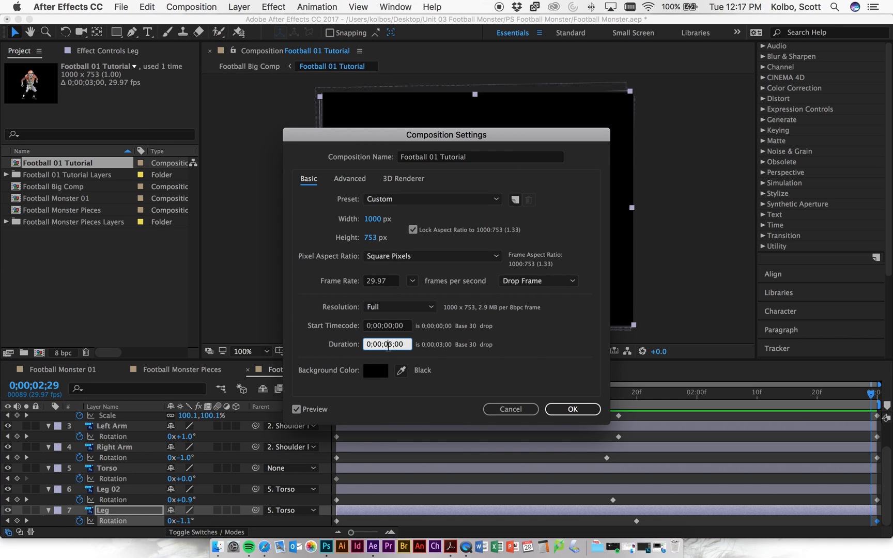
pyautogui.press('BackSpace')
pyautogui.write('6')
pyautogui.press('Return')
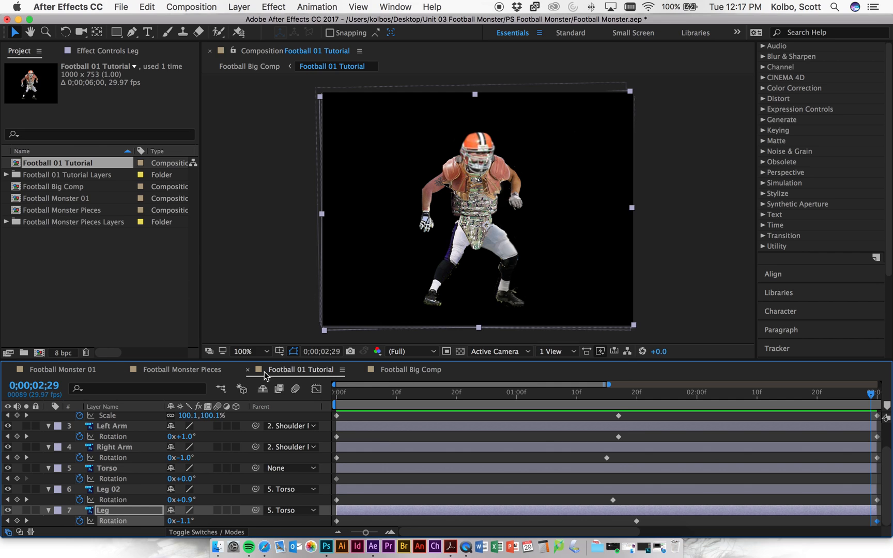
# Step: Return to Football Big Comp and preview the player's movement from the start past the 3-second mark
pyautogui.click(416, 371)
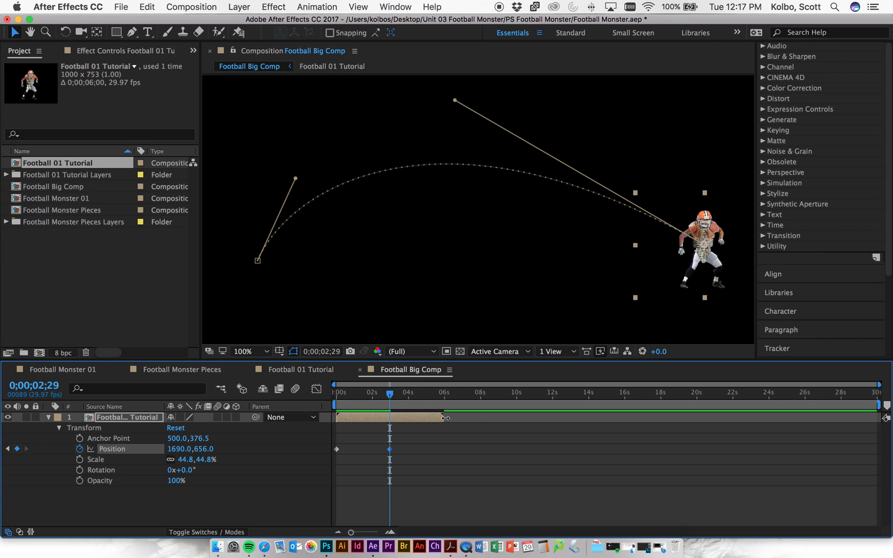
pyautogui.moveTo(391, 395); pyautogui.dragTo(305, 386)
pyautogui.press('space')
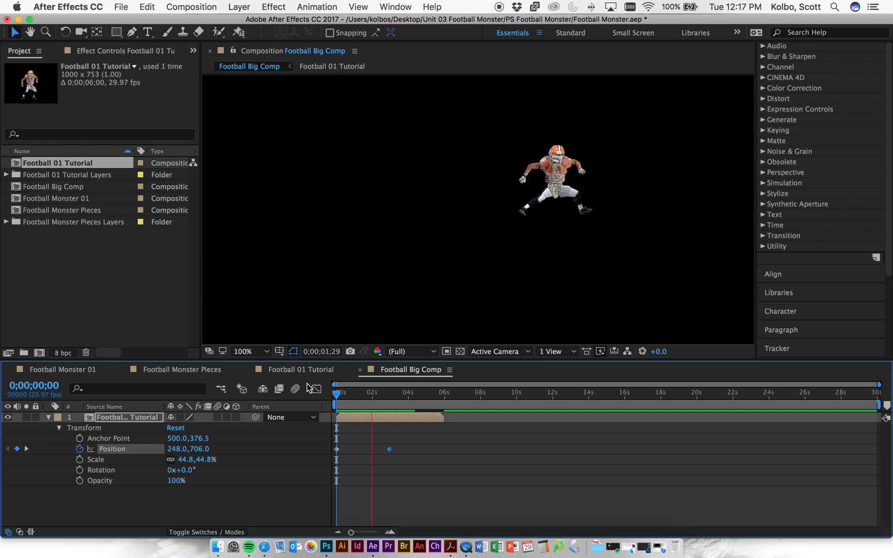
pyautogui.press('space')
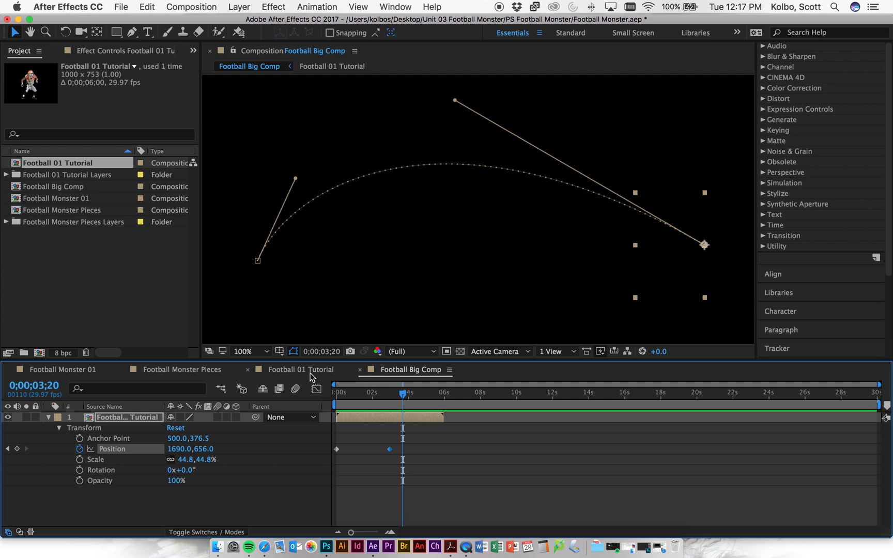
# Step: Extend the Left Arm, Right Arm, Torso, Leg 02 and Leg layers in Football 01 Tutorial to about the composition's 6-second end
pyautogui.click(310, 372)
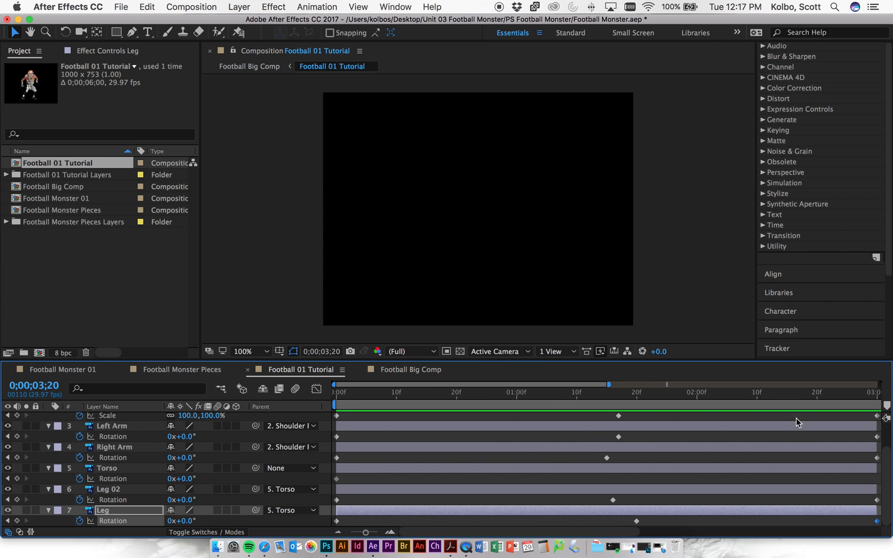
pyautogui.moveTo(608, 384); pyautogui.dragTo(878, 384)
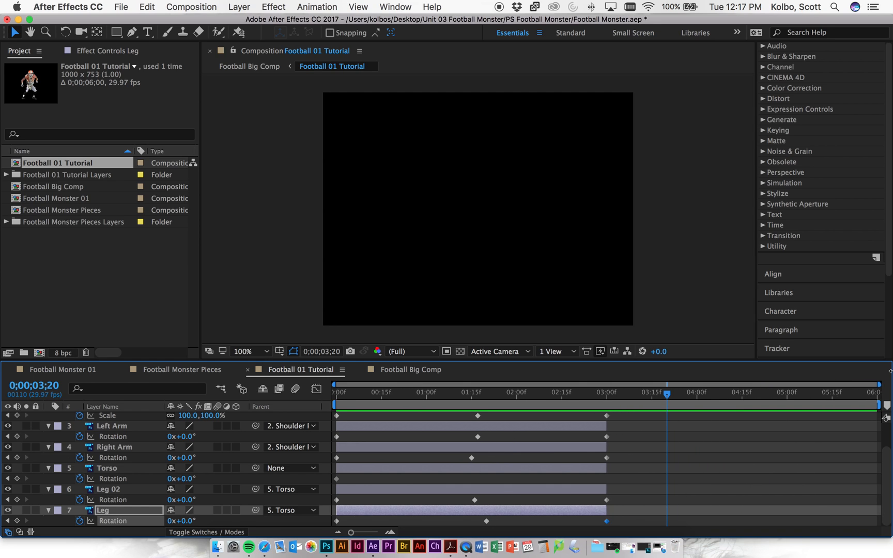
pyautogui.moveTo(606, 426); pyautogui.dragTo(874, 416)
pyautogui.moveTo(604, 448); pyautogui.dragTo(870, 441)
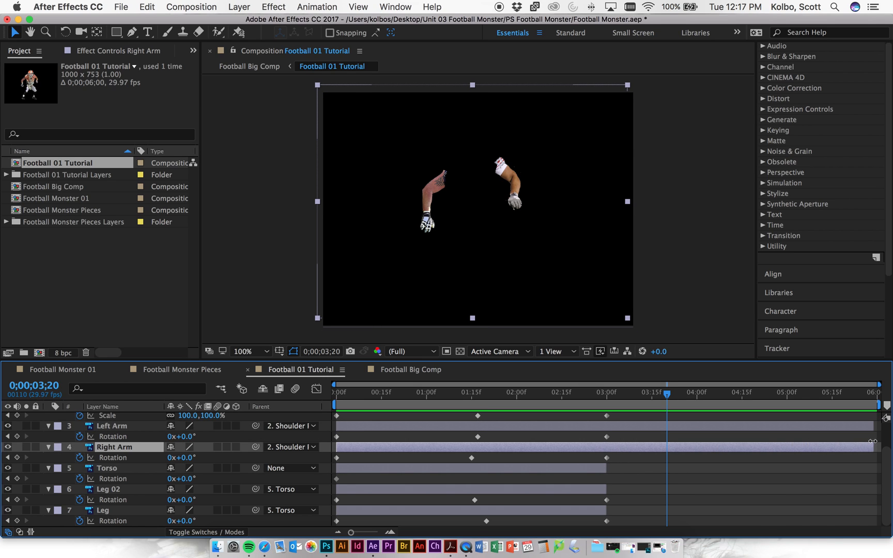
pyautogui.moveTo(604, 469); pyautogui.dragTo(873, 458)
pyautogui.moveTo(606, 489); pyautogui.dragTo(878, 484)
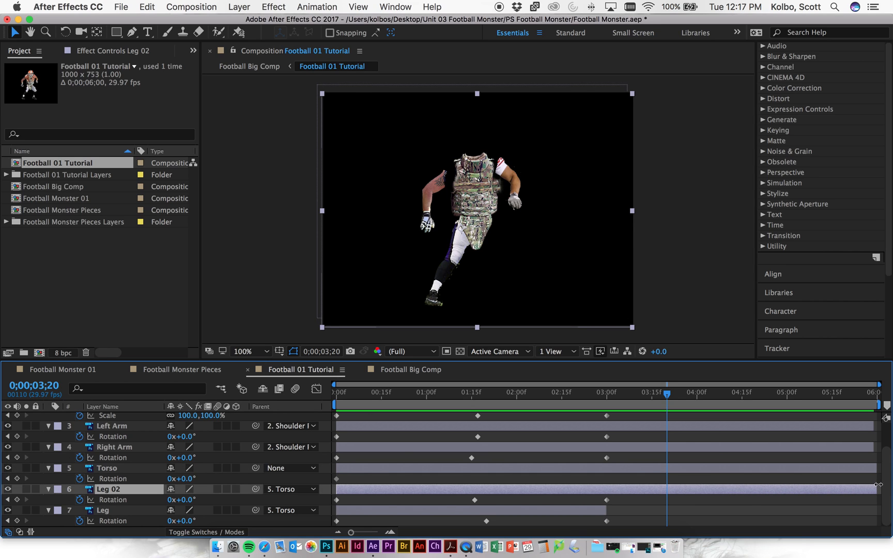
pyautogui.moveTo(611, 514); pyautogui.dragTo(873, 509)
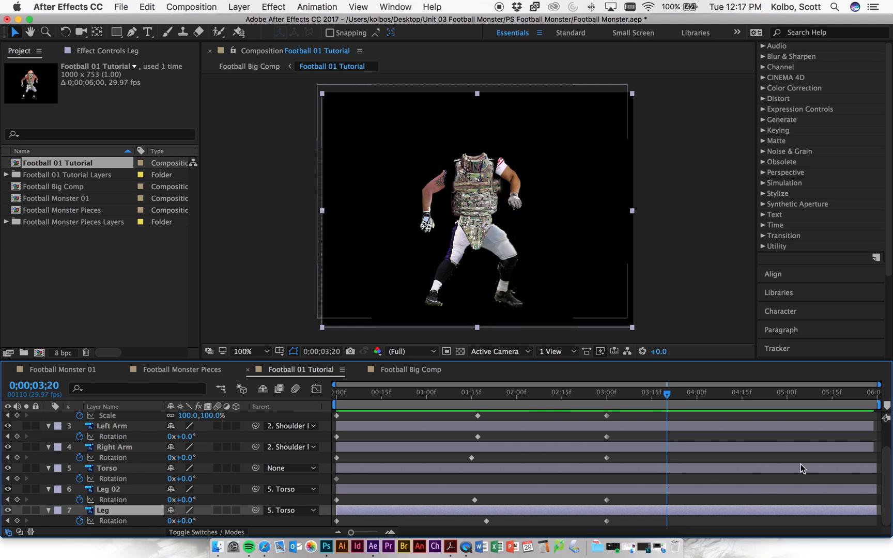
# Step: Extend the Helmet and Shoulder Pads layers to the composition's 6-second end
pyautogui.click(681, 392)
pyautogui.moveTo(680, 394); pyautogui.dragTo(876, 417)
pyautogui.scroll(2, 589, 427)
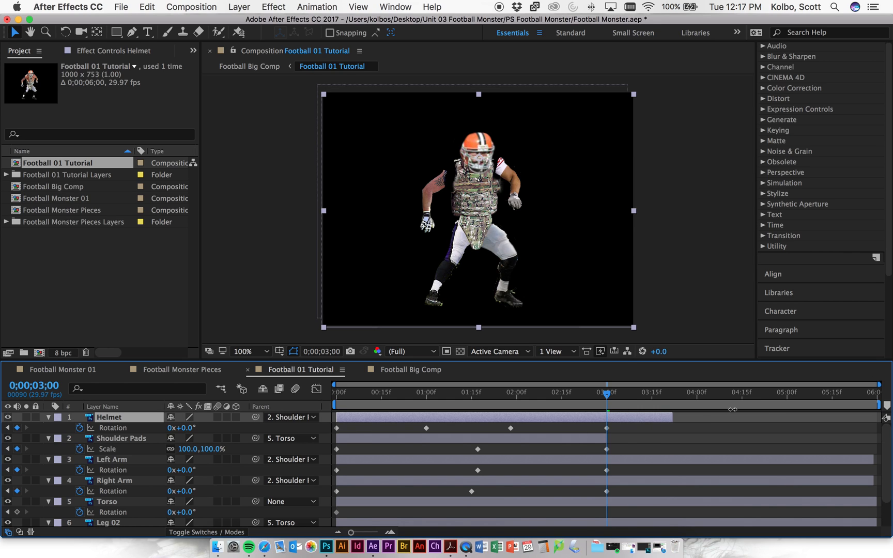
pyautogui.moveTo(608, 438); pyautogui.dragTo(876, 432)
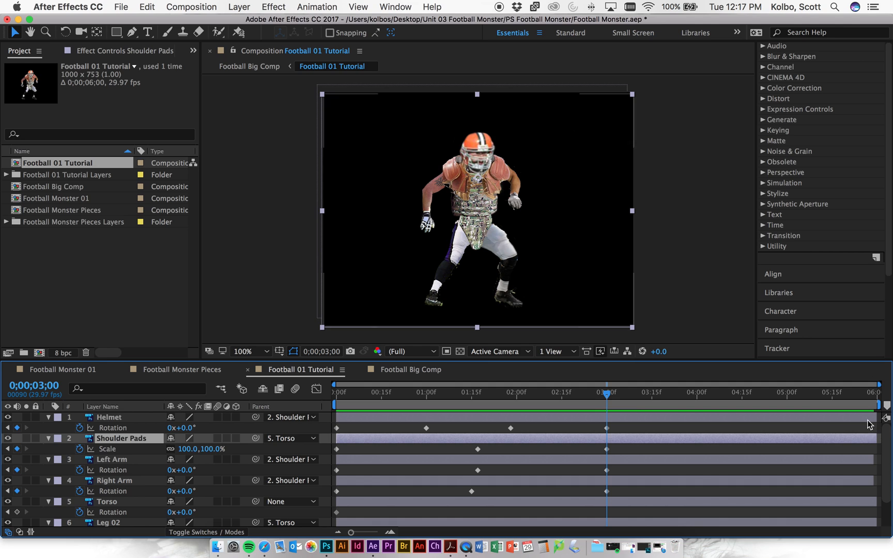
# Step: Return to Football Big Comp and preview the player's movement from the start past the 5-second mark
pyautogui.moveTo(597, 396); pyautogui.dragTo(309, 394)
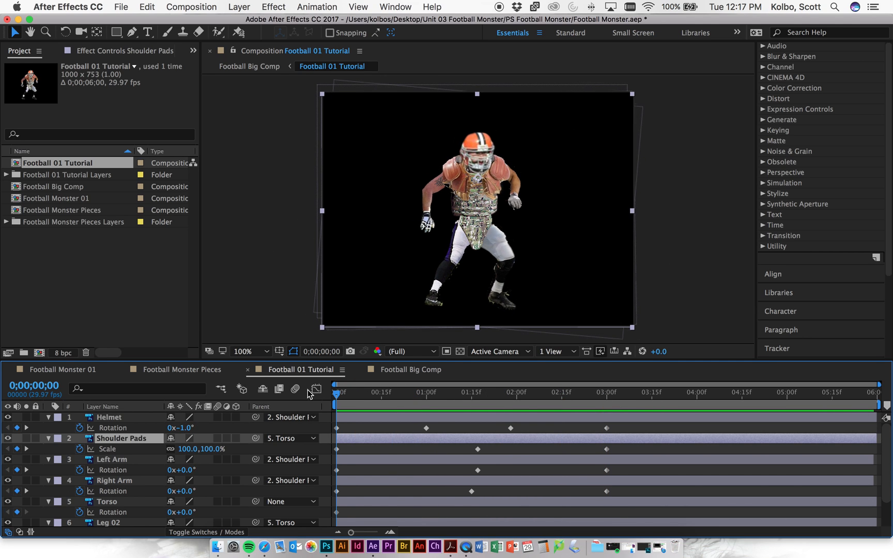
pyautogui.click(439, 370)
pyautogui.press('space')
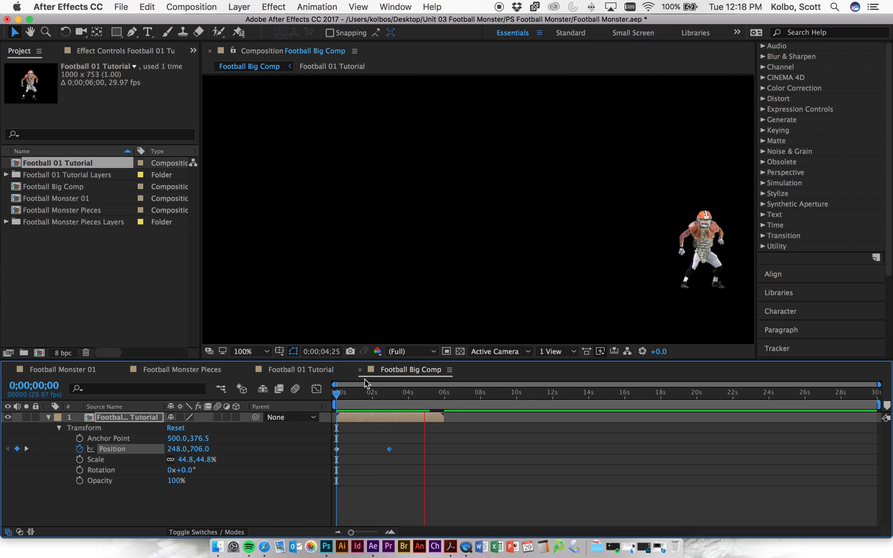
pyautogui.press('space')
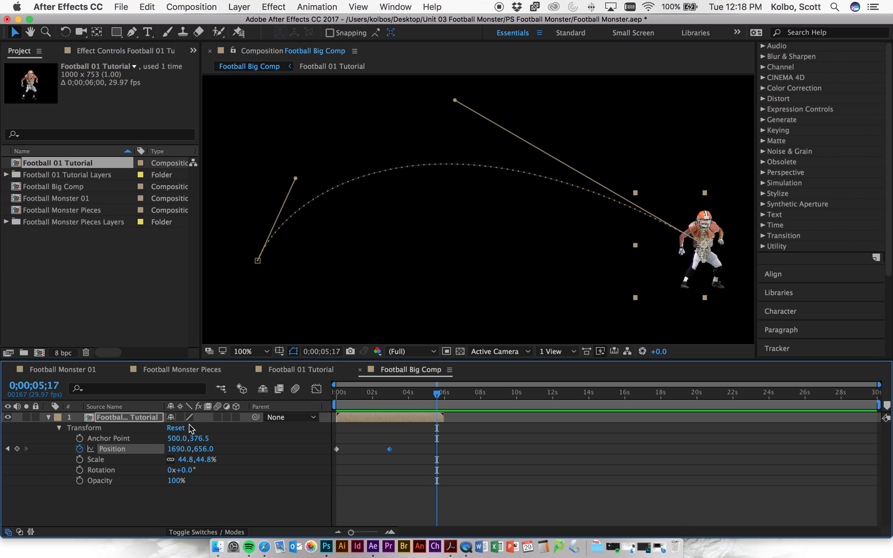
# Step: Duplicate the nested player layer, shift one copy about 1.3 seconds later in the timeline, and preview both players
pyautogui.click(49, 417)
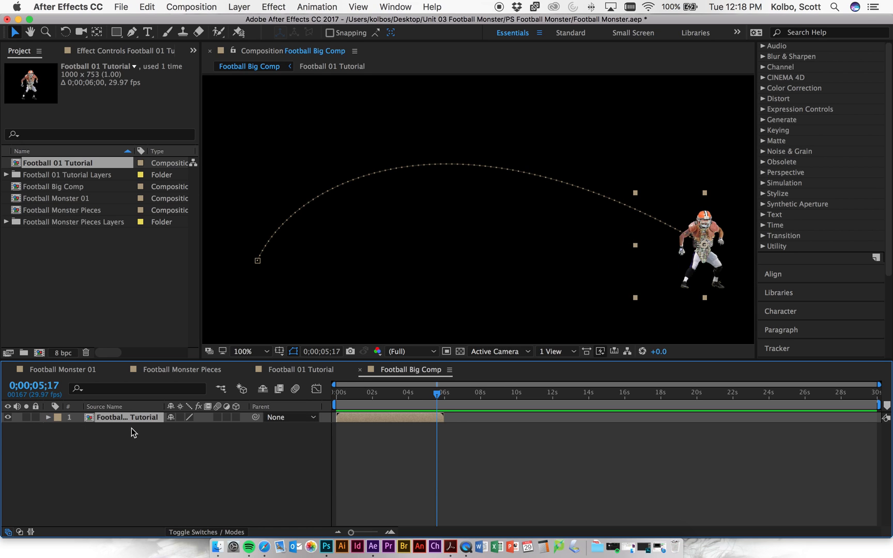
pyautogui.press('super+d')
pyautogui.moveTo(388, 429); pyautogui.dragTo(411, 429)
pyautogui.moveTo(436, 397); pyautogui.dragTo(369, 396)
pyautogui.press('space')
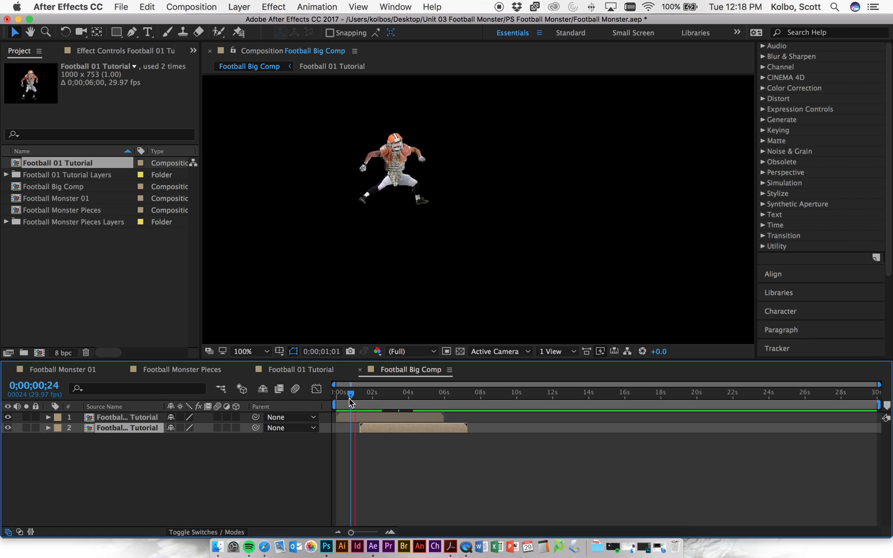
pyautogui.press('space')
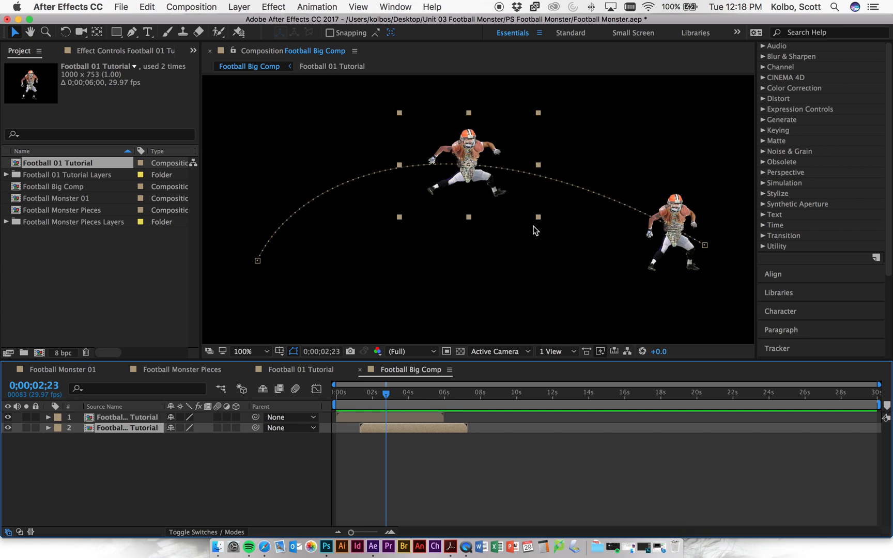
# Step: Enlarge the delayed player layer to 64.4% scale and preview both players from the start
pyautogui.moveTo(538, 221); pyautogui.dragTo(568, 243)
pyautogui.press('space')
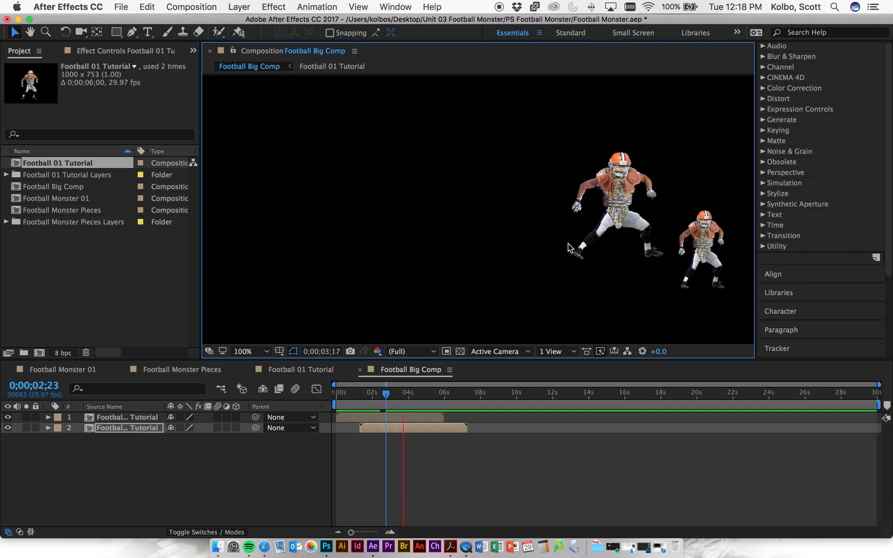
pyautogui.click(47, 427)
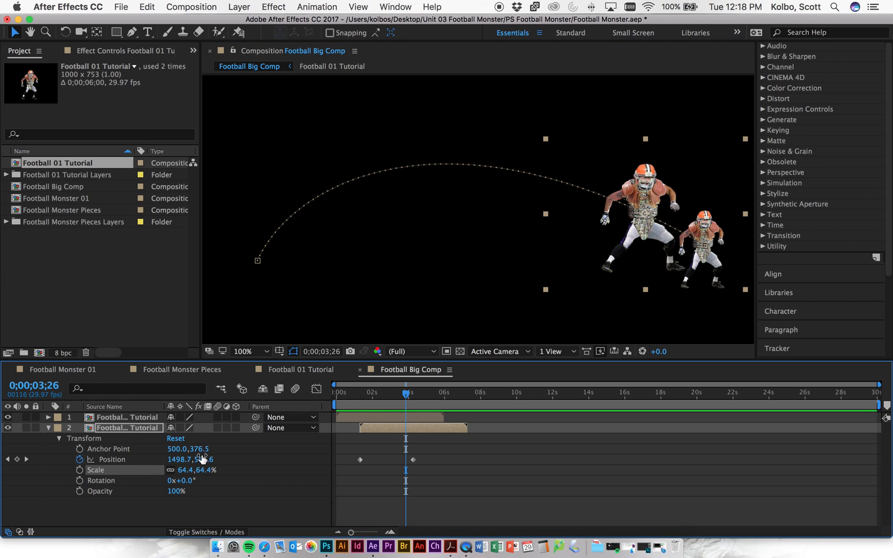
pyautogui.moveTo(398, 397); pyautogui.dragTo(329, 394)
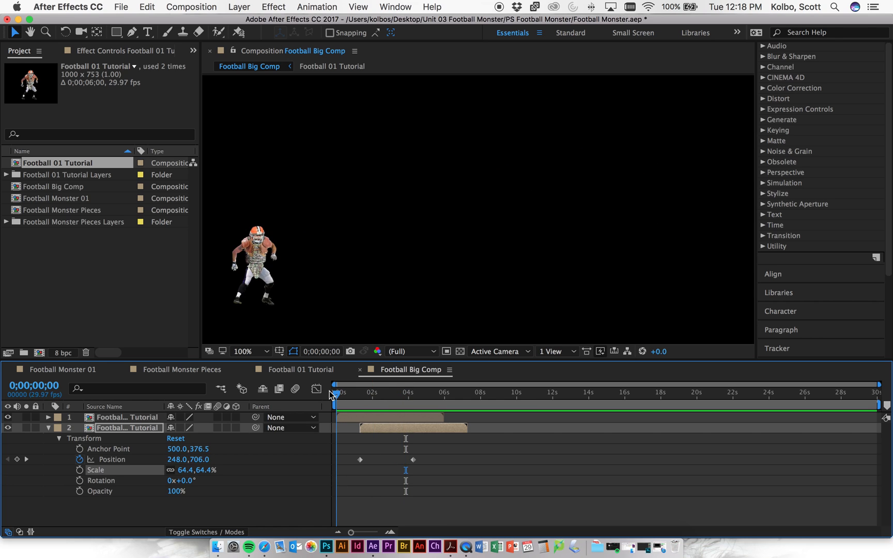
pyautogui.press('space')
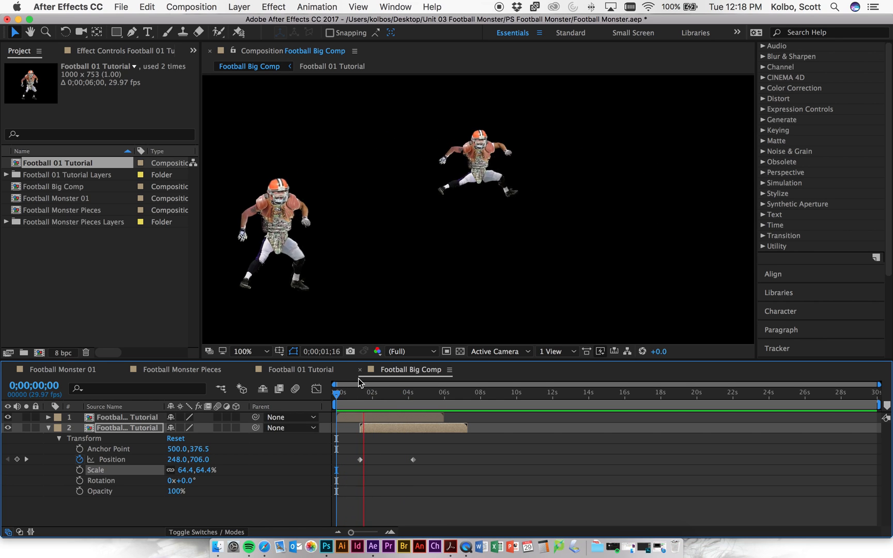
pyautogui.press('space')
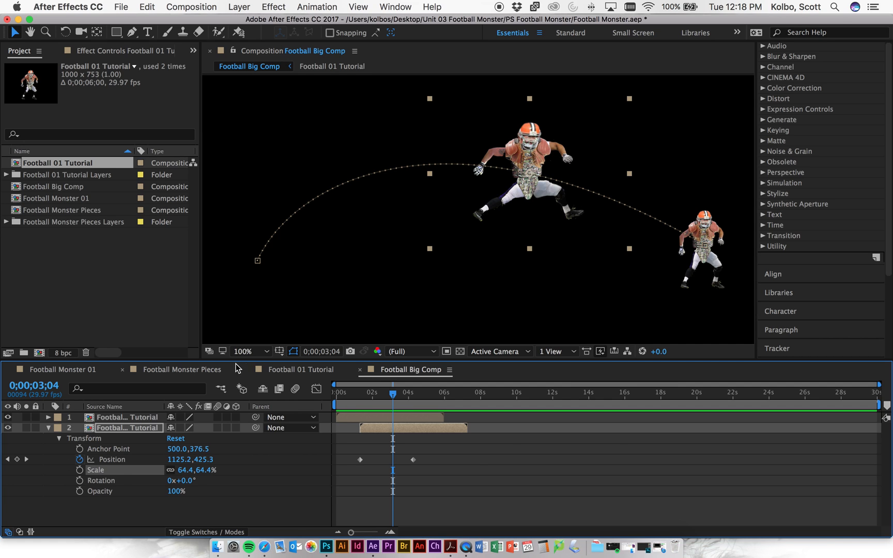
# Step: Compare the player's poses at several times between the nested Football 01 Tutorial composition and both layers in Football Big Comp
pyautogui.click(298, 371)
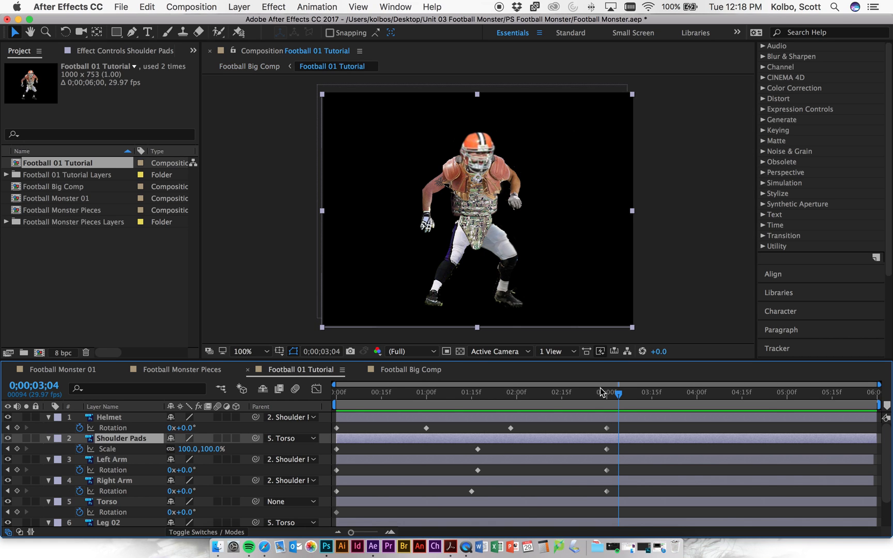
pyautogui.moveTo(619, 395); pyautogui.dragTo(566, 362)
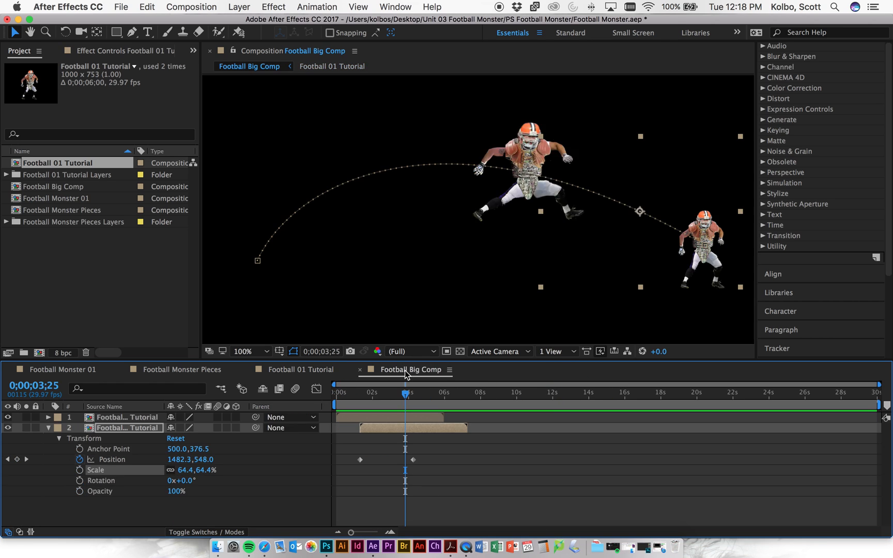
pyautogui.click(418, 369)
pyautogui.moveTo(406, 393); pyautogui.dragTo(379, 391)
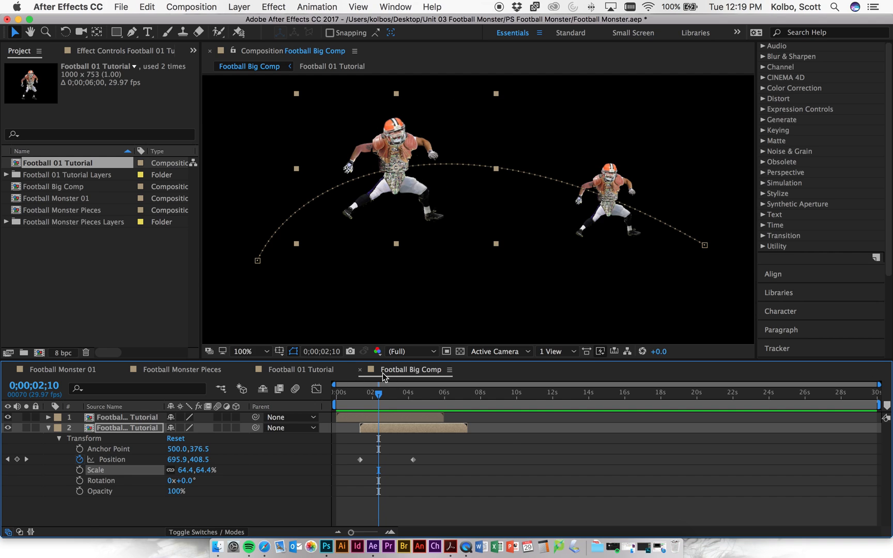
pyautogui.click(314, 374)
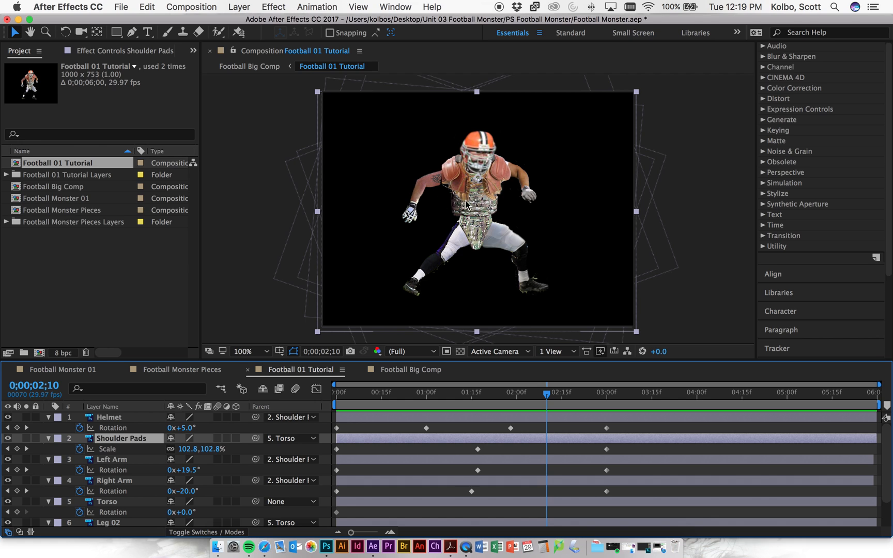
pyautogui.moveTo(547, 402); pyautogui.dragTo(483, 401)
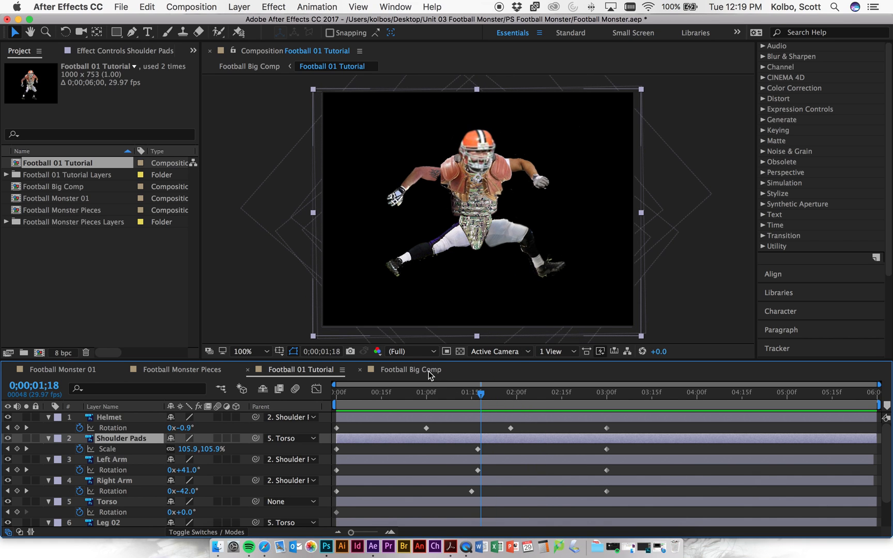
pyautogui.click(408, 374)
pyautogui.moveTo(389, 398); pyautogui.dragTo(366, 398)
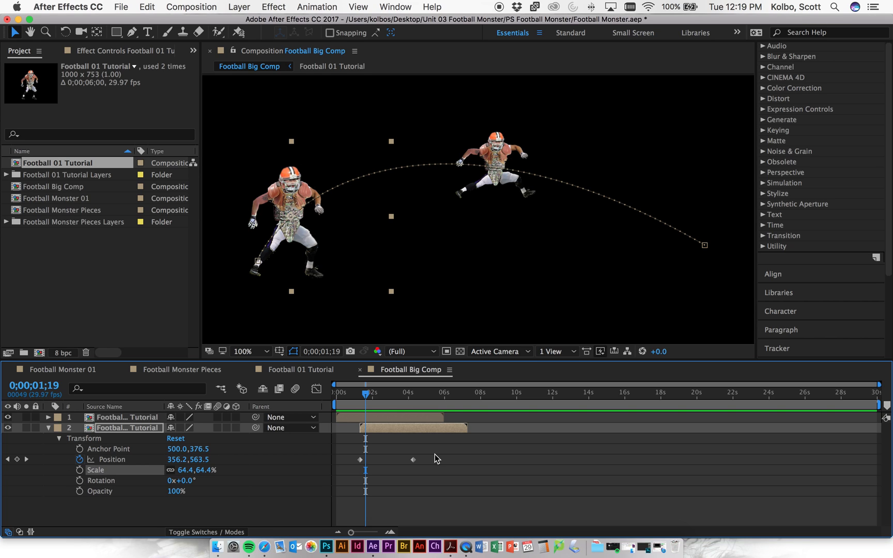
pyautogui.moveTo(375, 394); pyautogui.dragTo(317, 394)
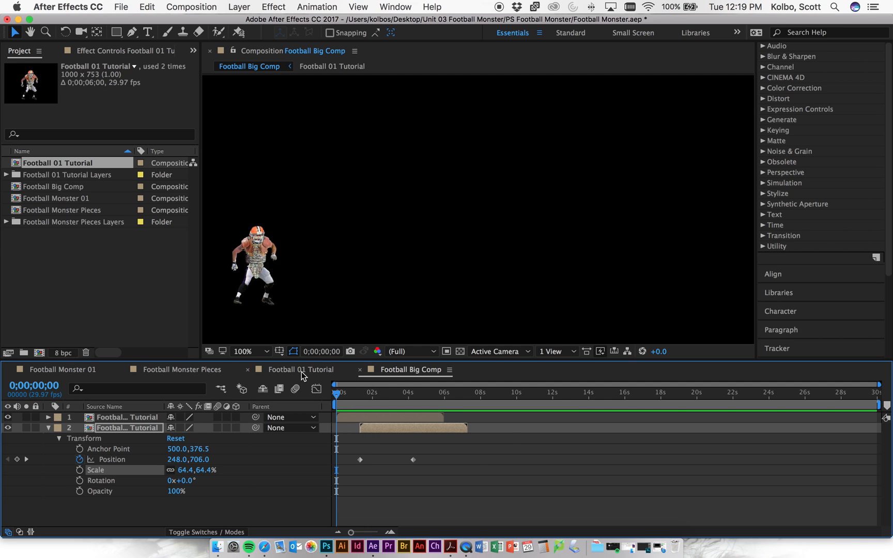
# Step: Open Football 01 Tutorial, add it to the render queue, and close the Render Queue without rendering
pyautogui.click(301, 372)
pyautogui.moveTo(376, 395); pyautogui.dragTo(499, 394)
pyautogui.moveTo(554, 389); pyautogui.dragTo(790, 396)
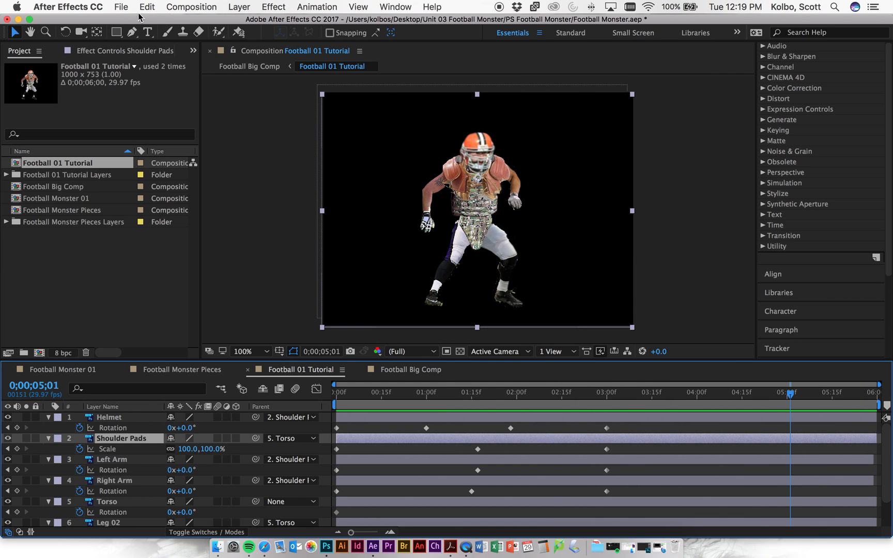
pyautogui.click(182, 6)
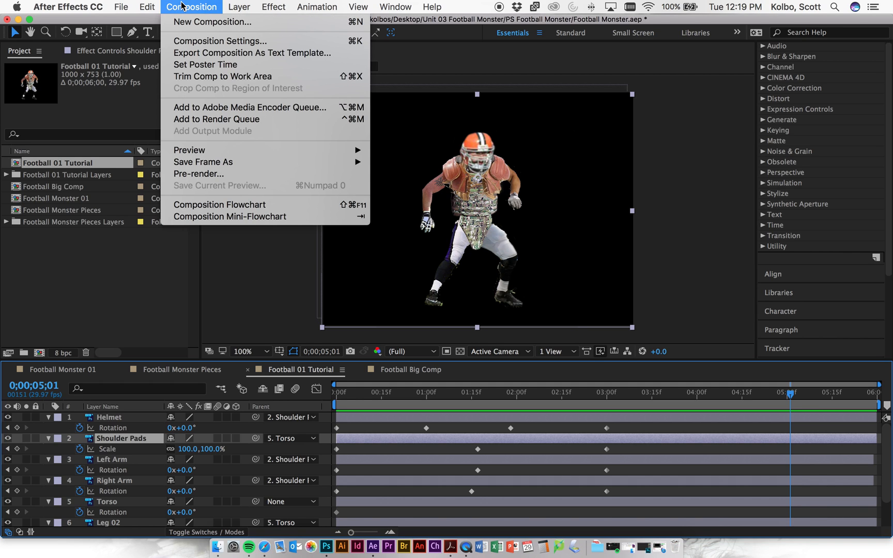
pyautogui.click(222, 120)
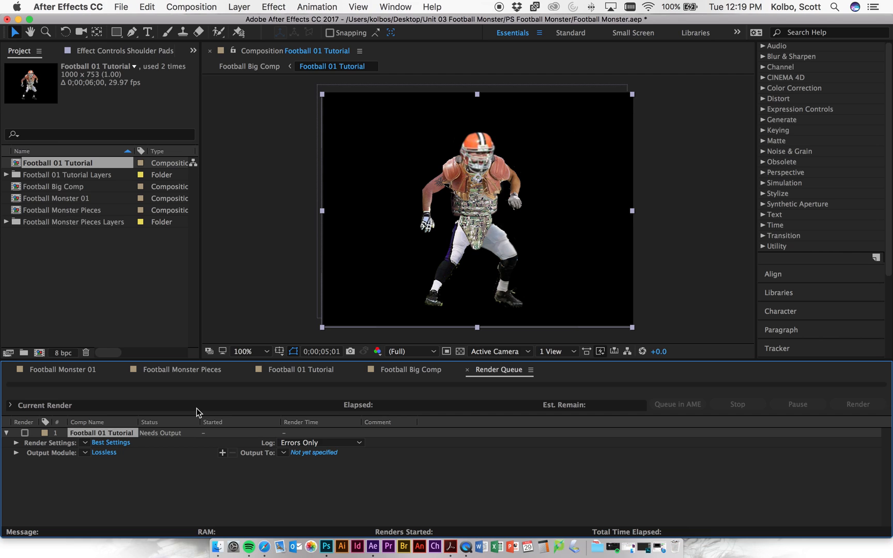
pyautogui.click(100, 293)
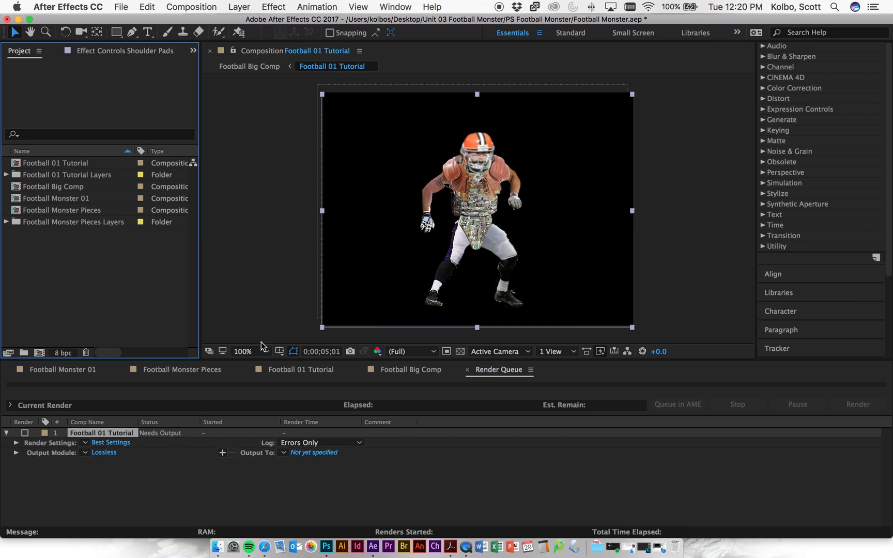
pyautogui.click(467, 370)
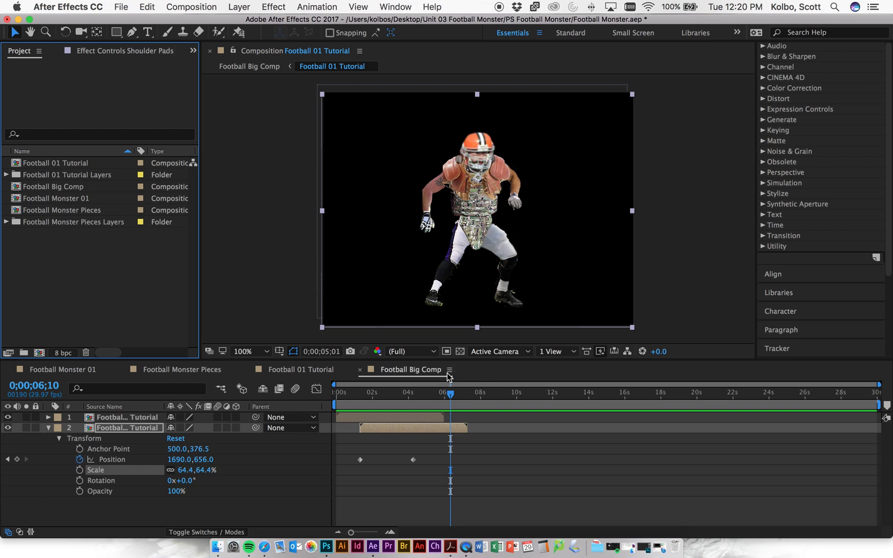
# Step: Move the current time in Football Big Comp to 0;00;07;05, at the end of the second player layer
pyautogui.moveTo(451, 394); pyautogui.dragTo(463, 376)
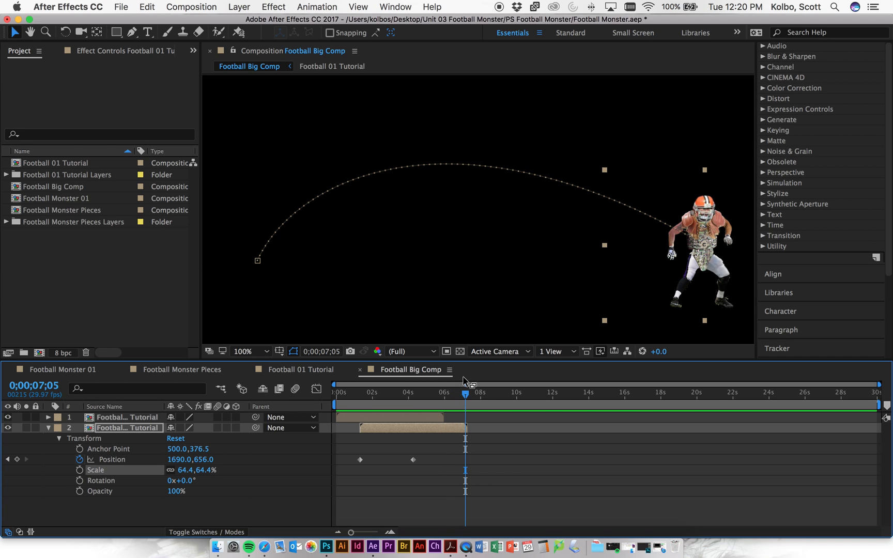